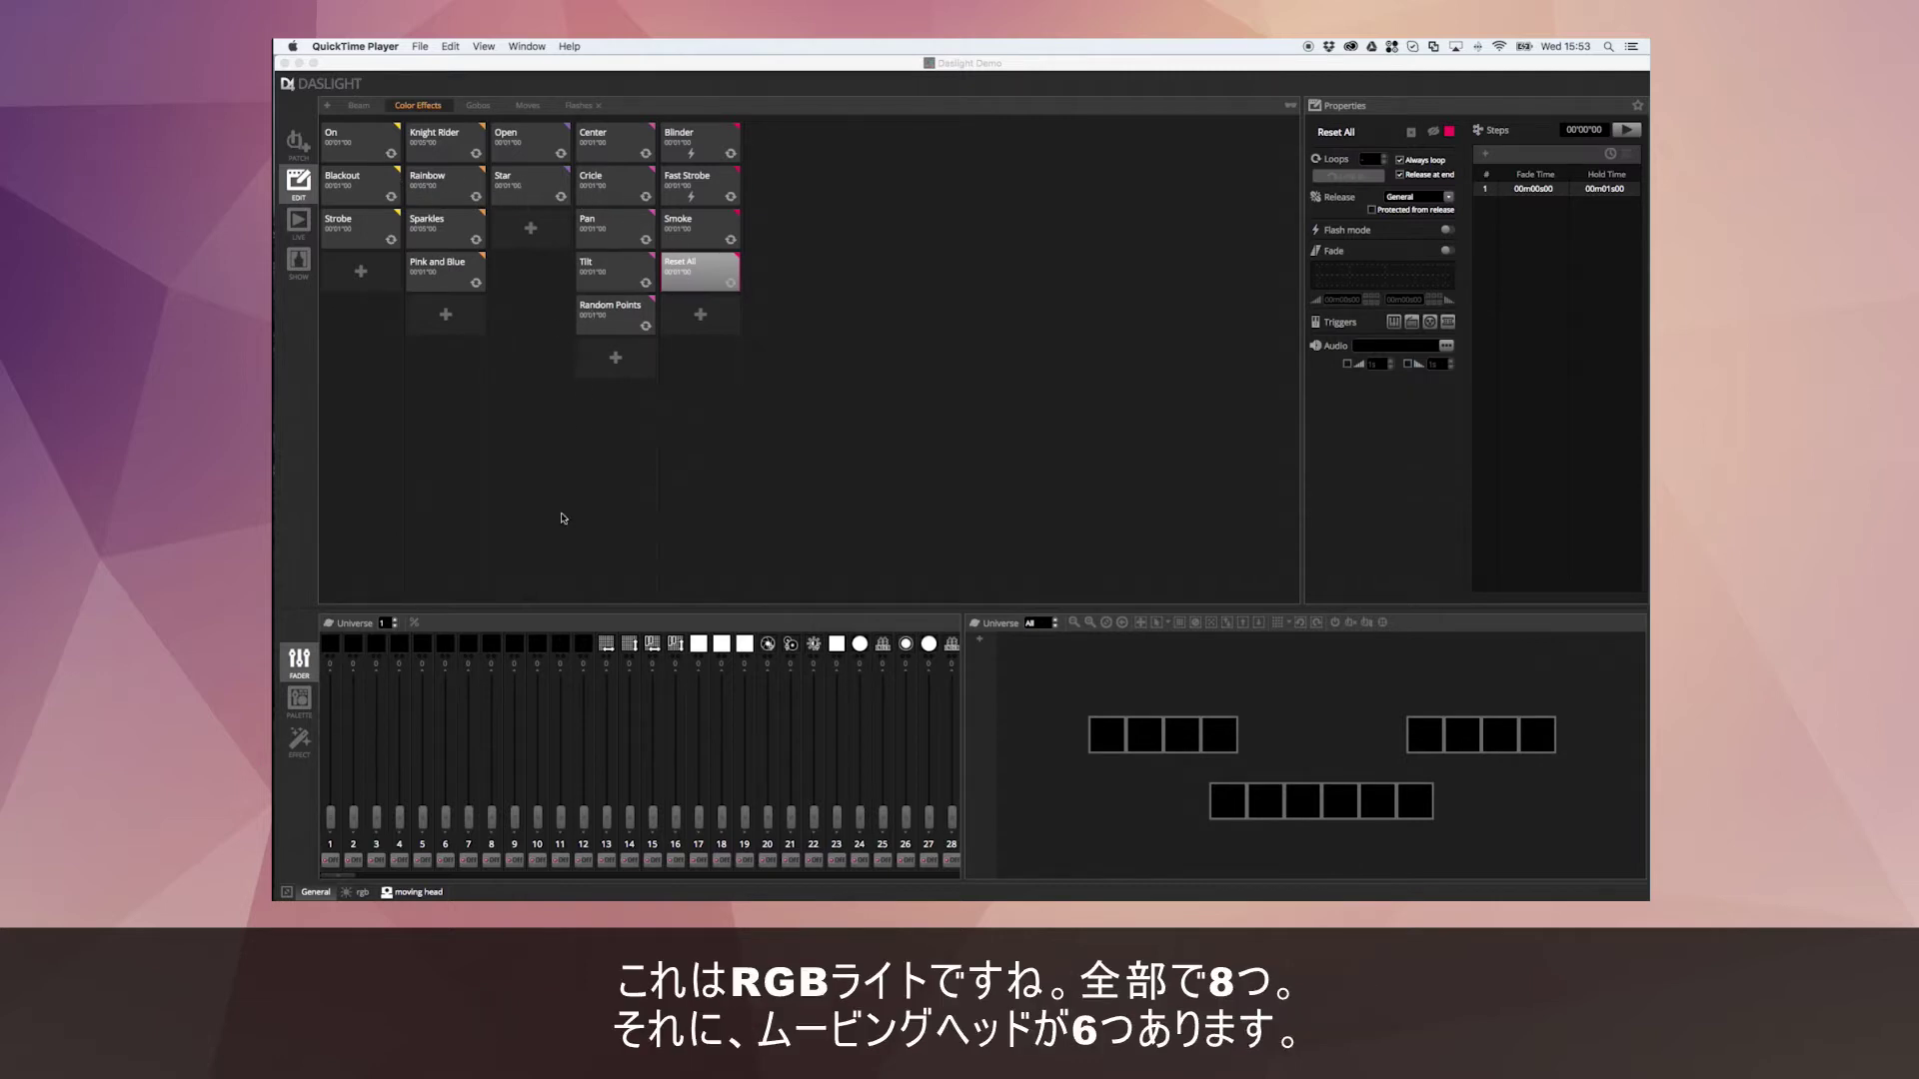
Show only the RGB fixture group, then only the moving heads, and go to the Beam page.
{"action": "left_click", "coordinate": [362, 893]}
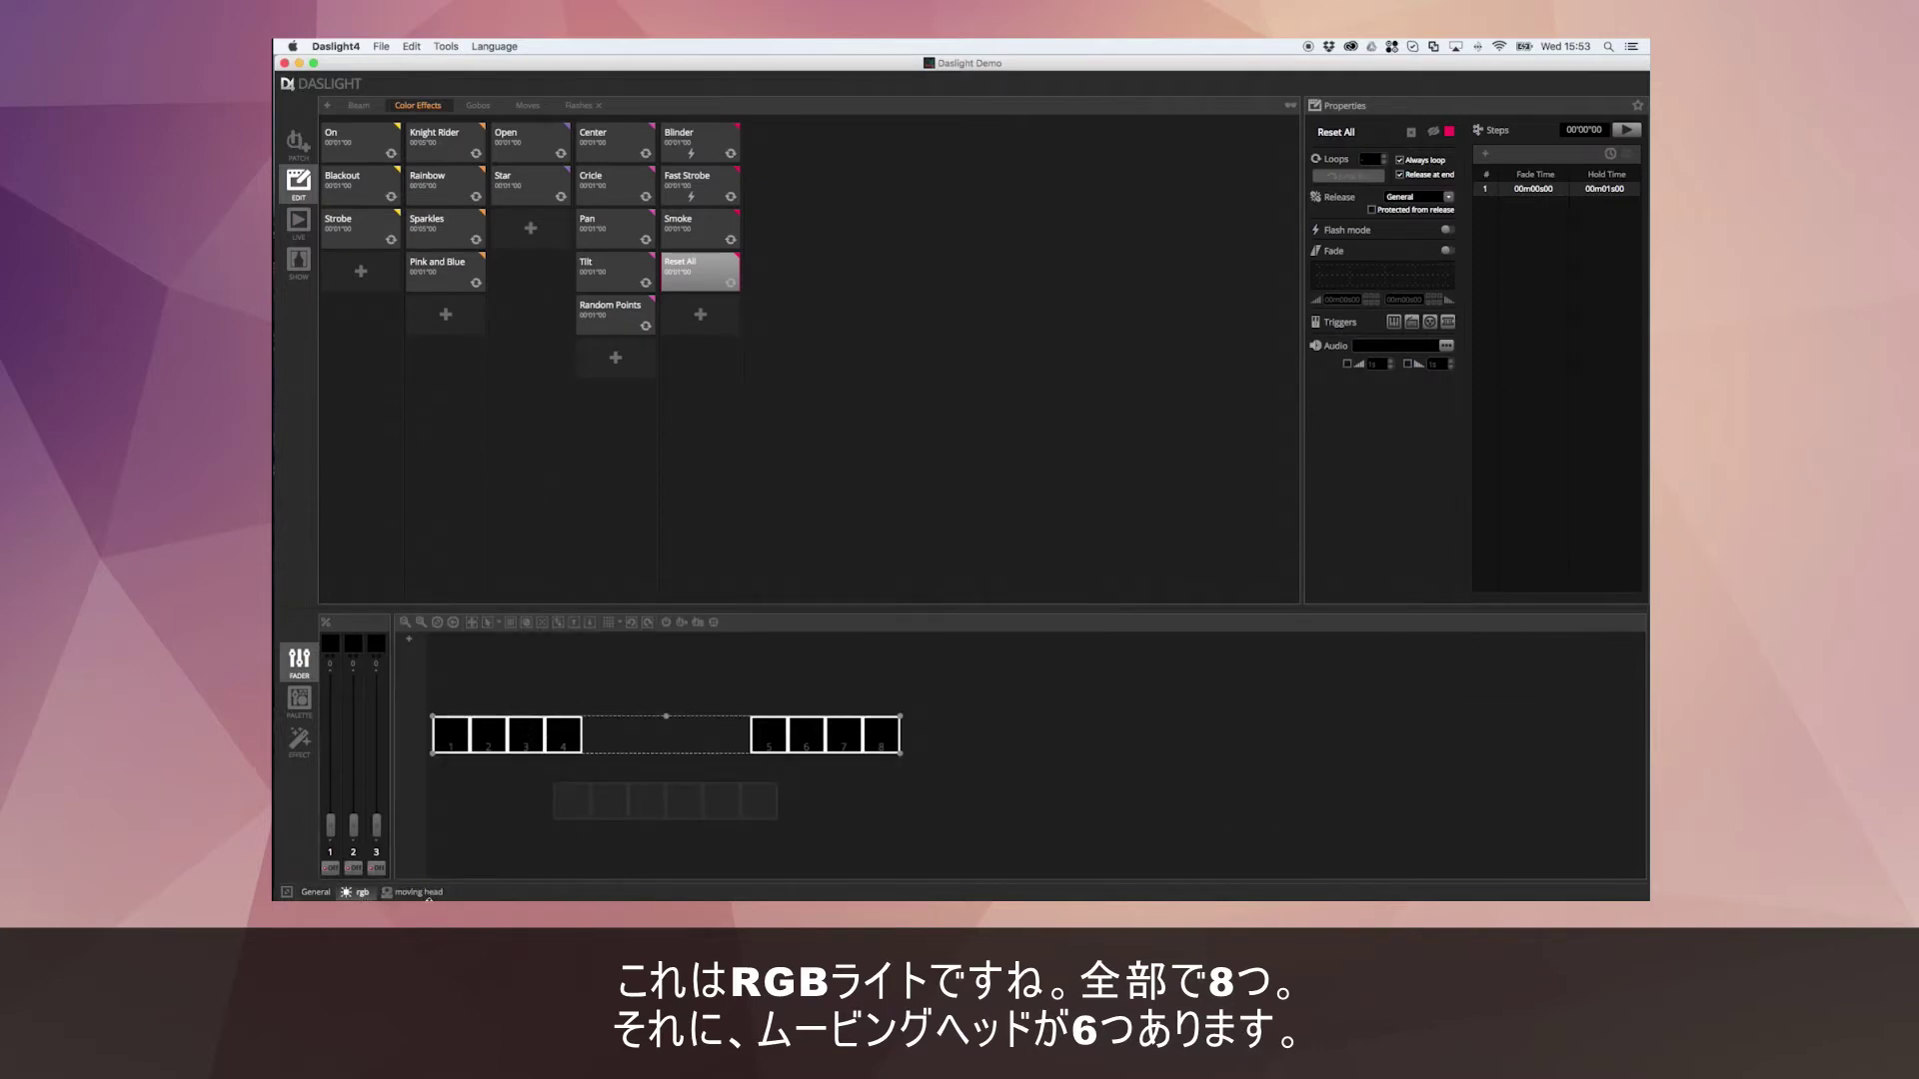
{"action": "left_click", "coordinate": [417, 892]}
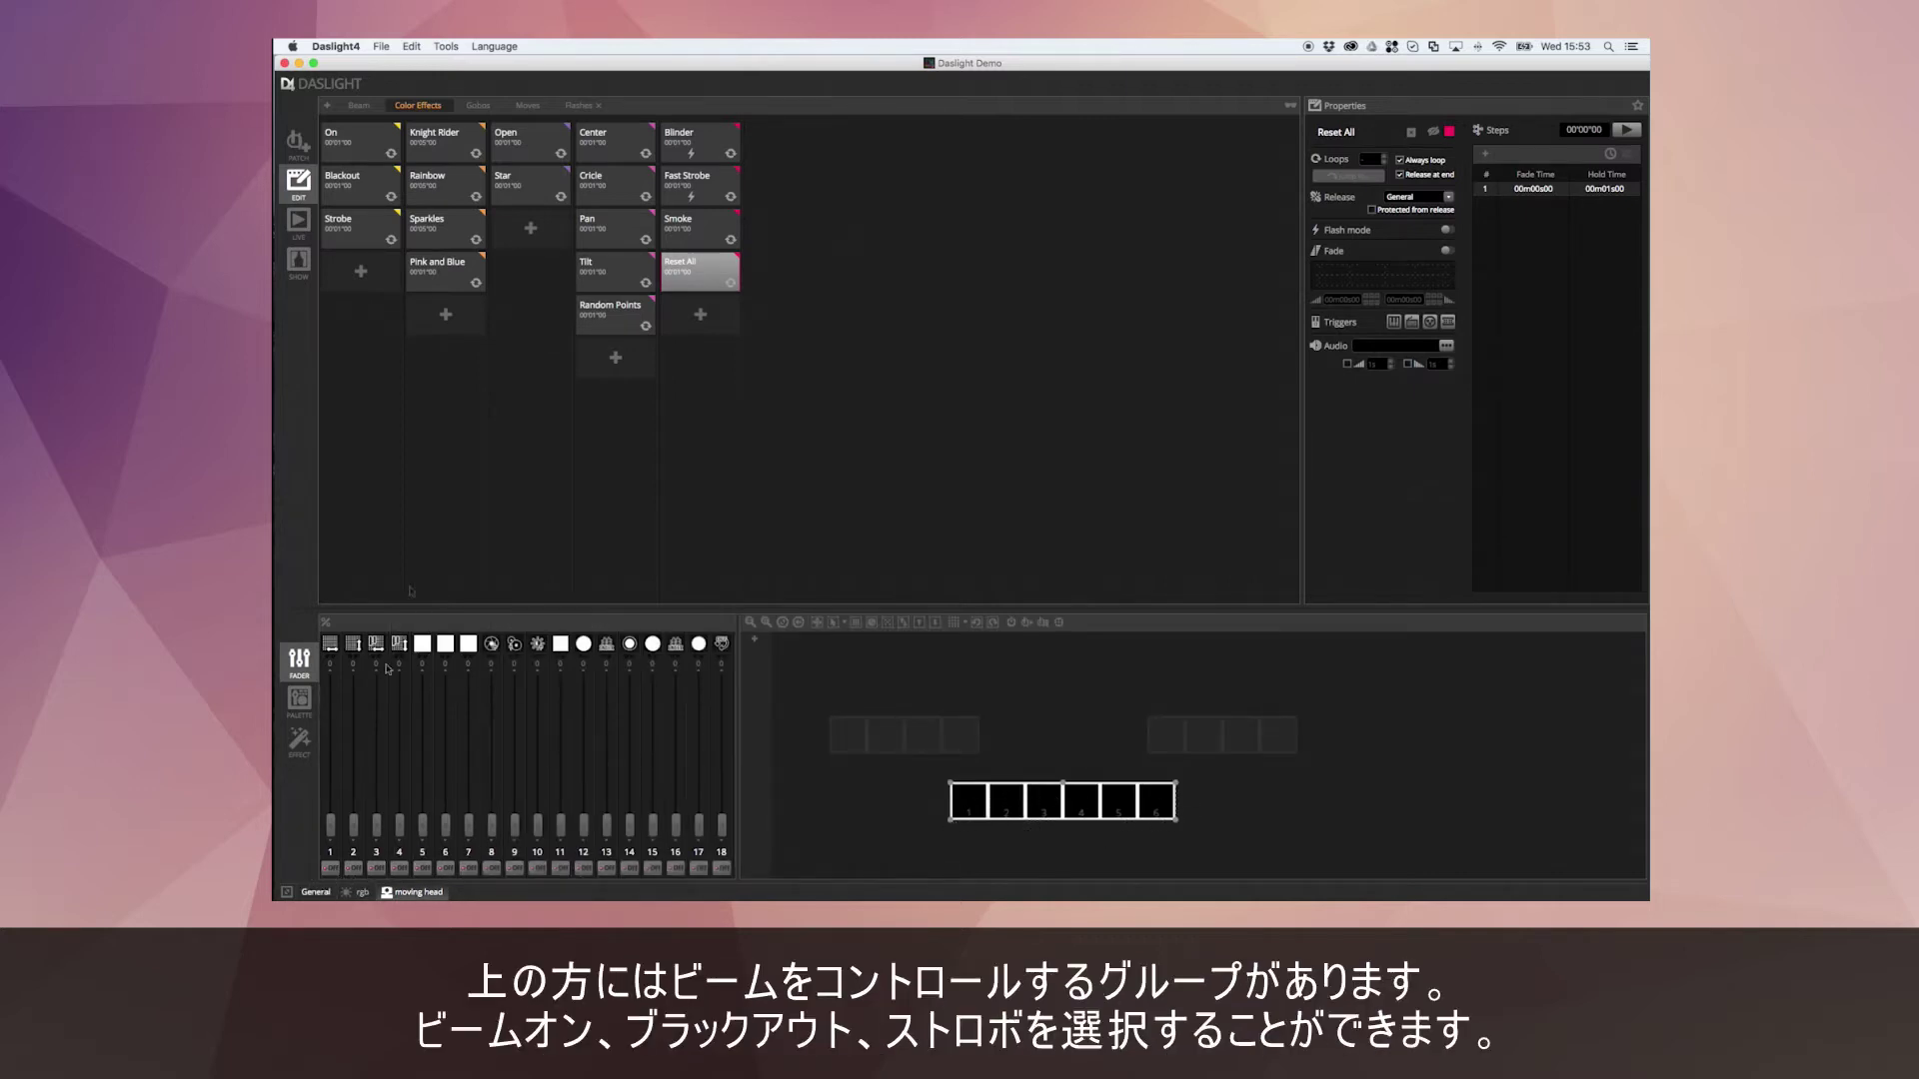
{"action": "left_click", "coordinate": [360, 106]}
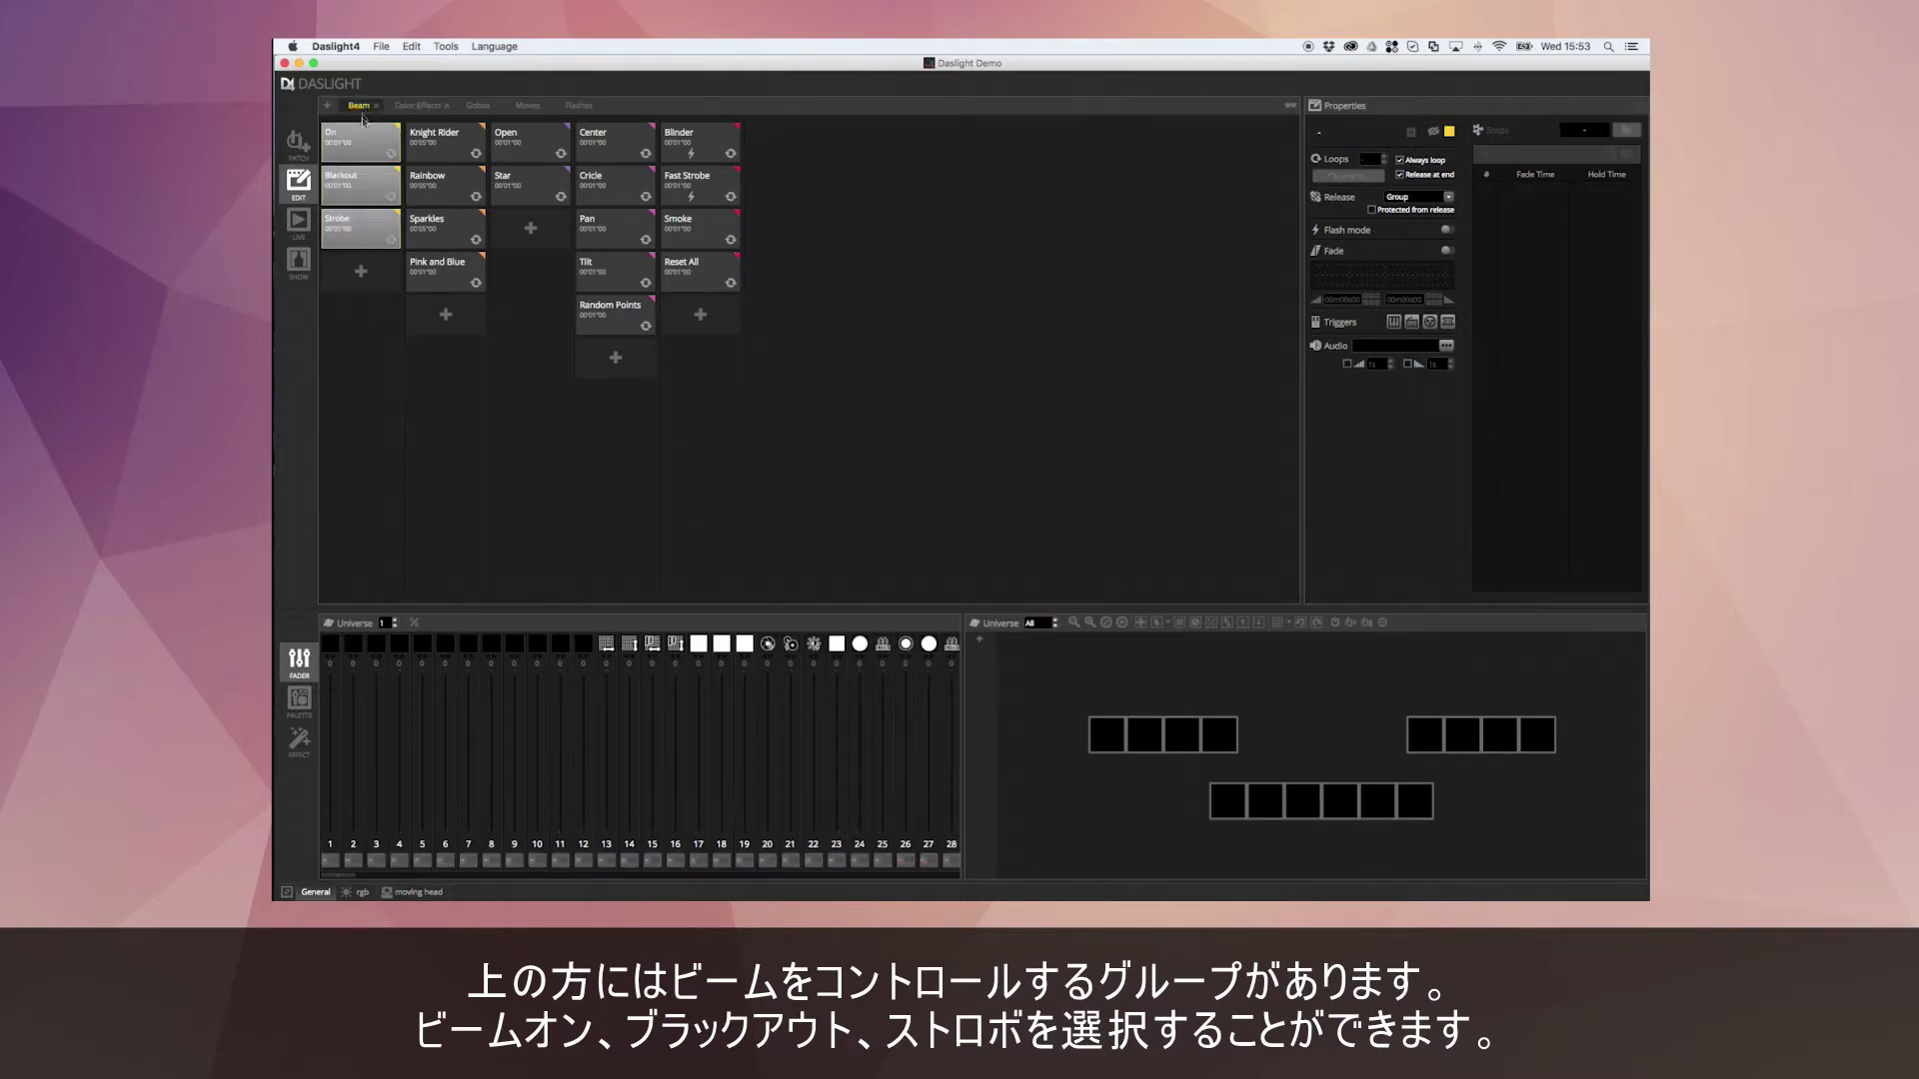
Toggle the Strobe scene on and off, then start the Blinder flash on Flashes.
{"action": "left_click", "coordinate": [362, 234]}
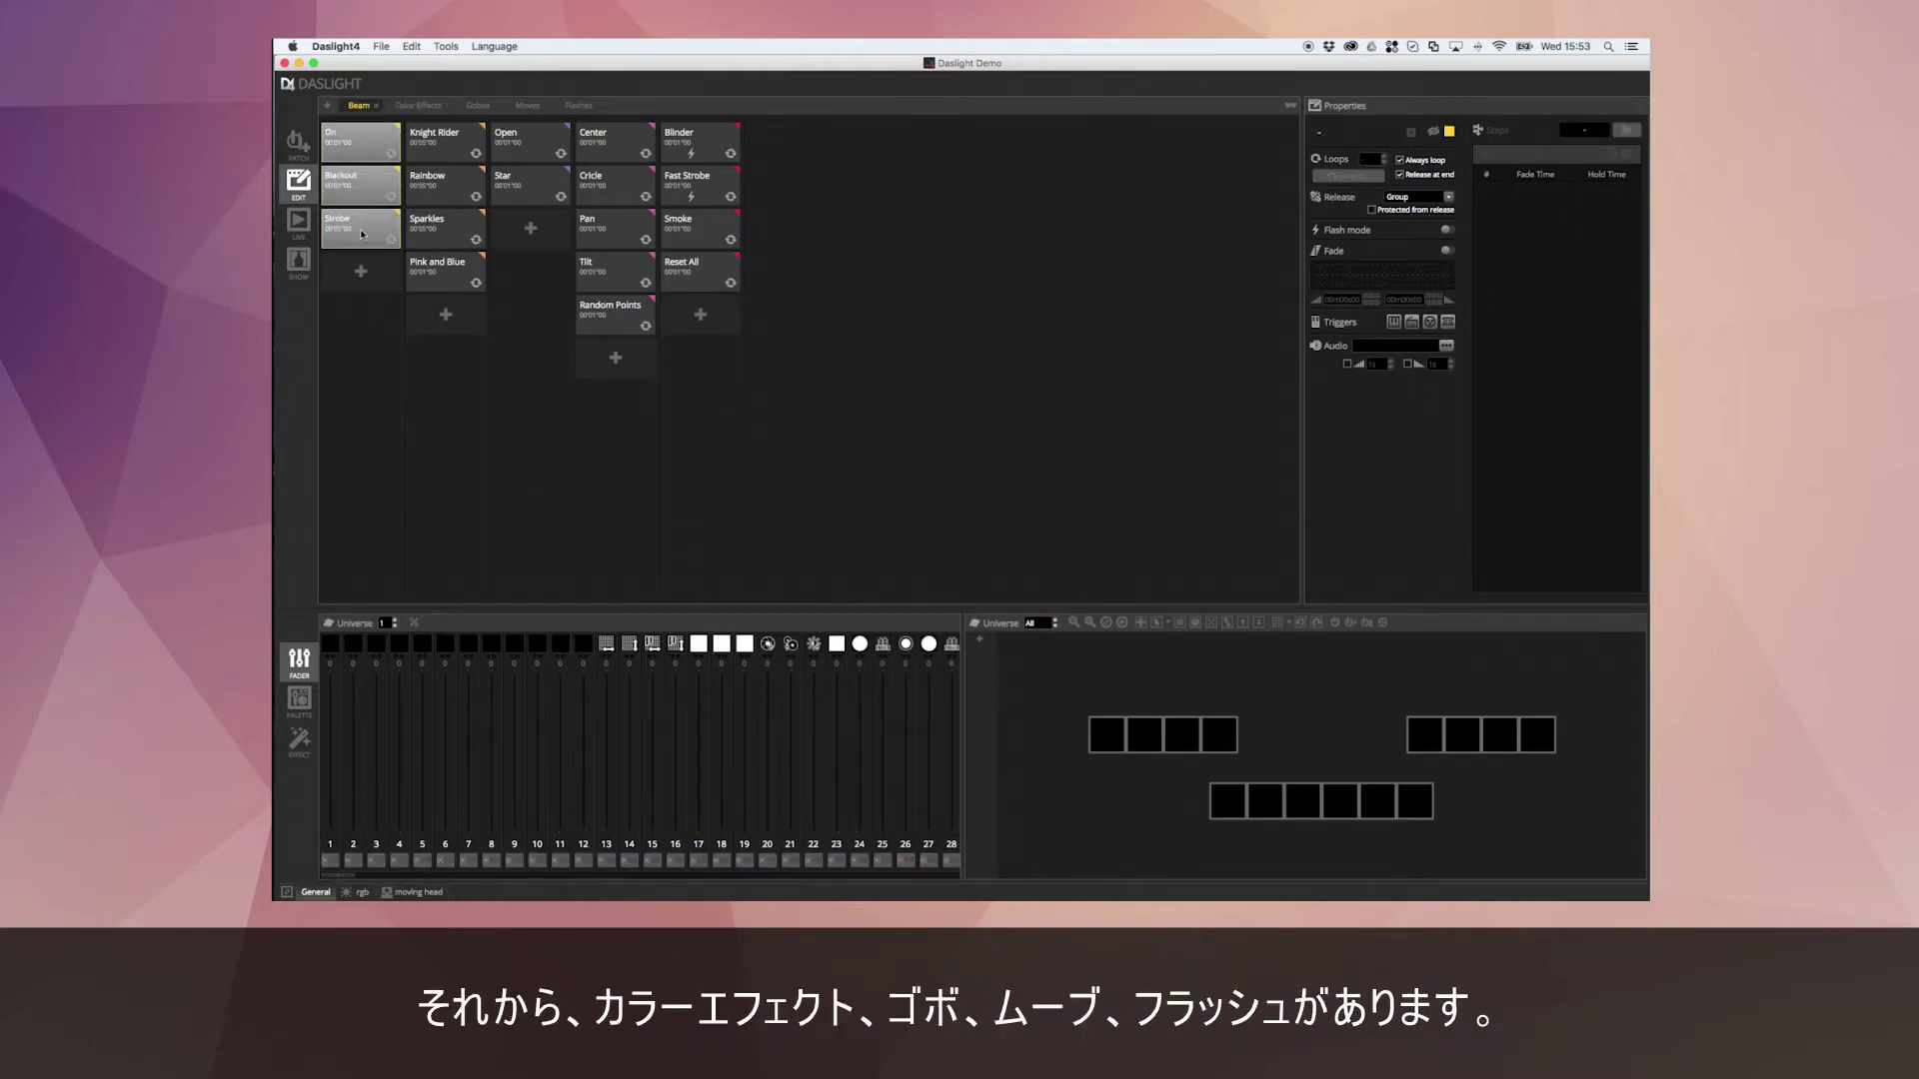
{"action": "left_click", "coordinate": [429, 121]}
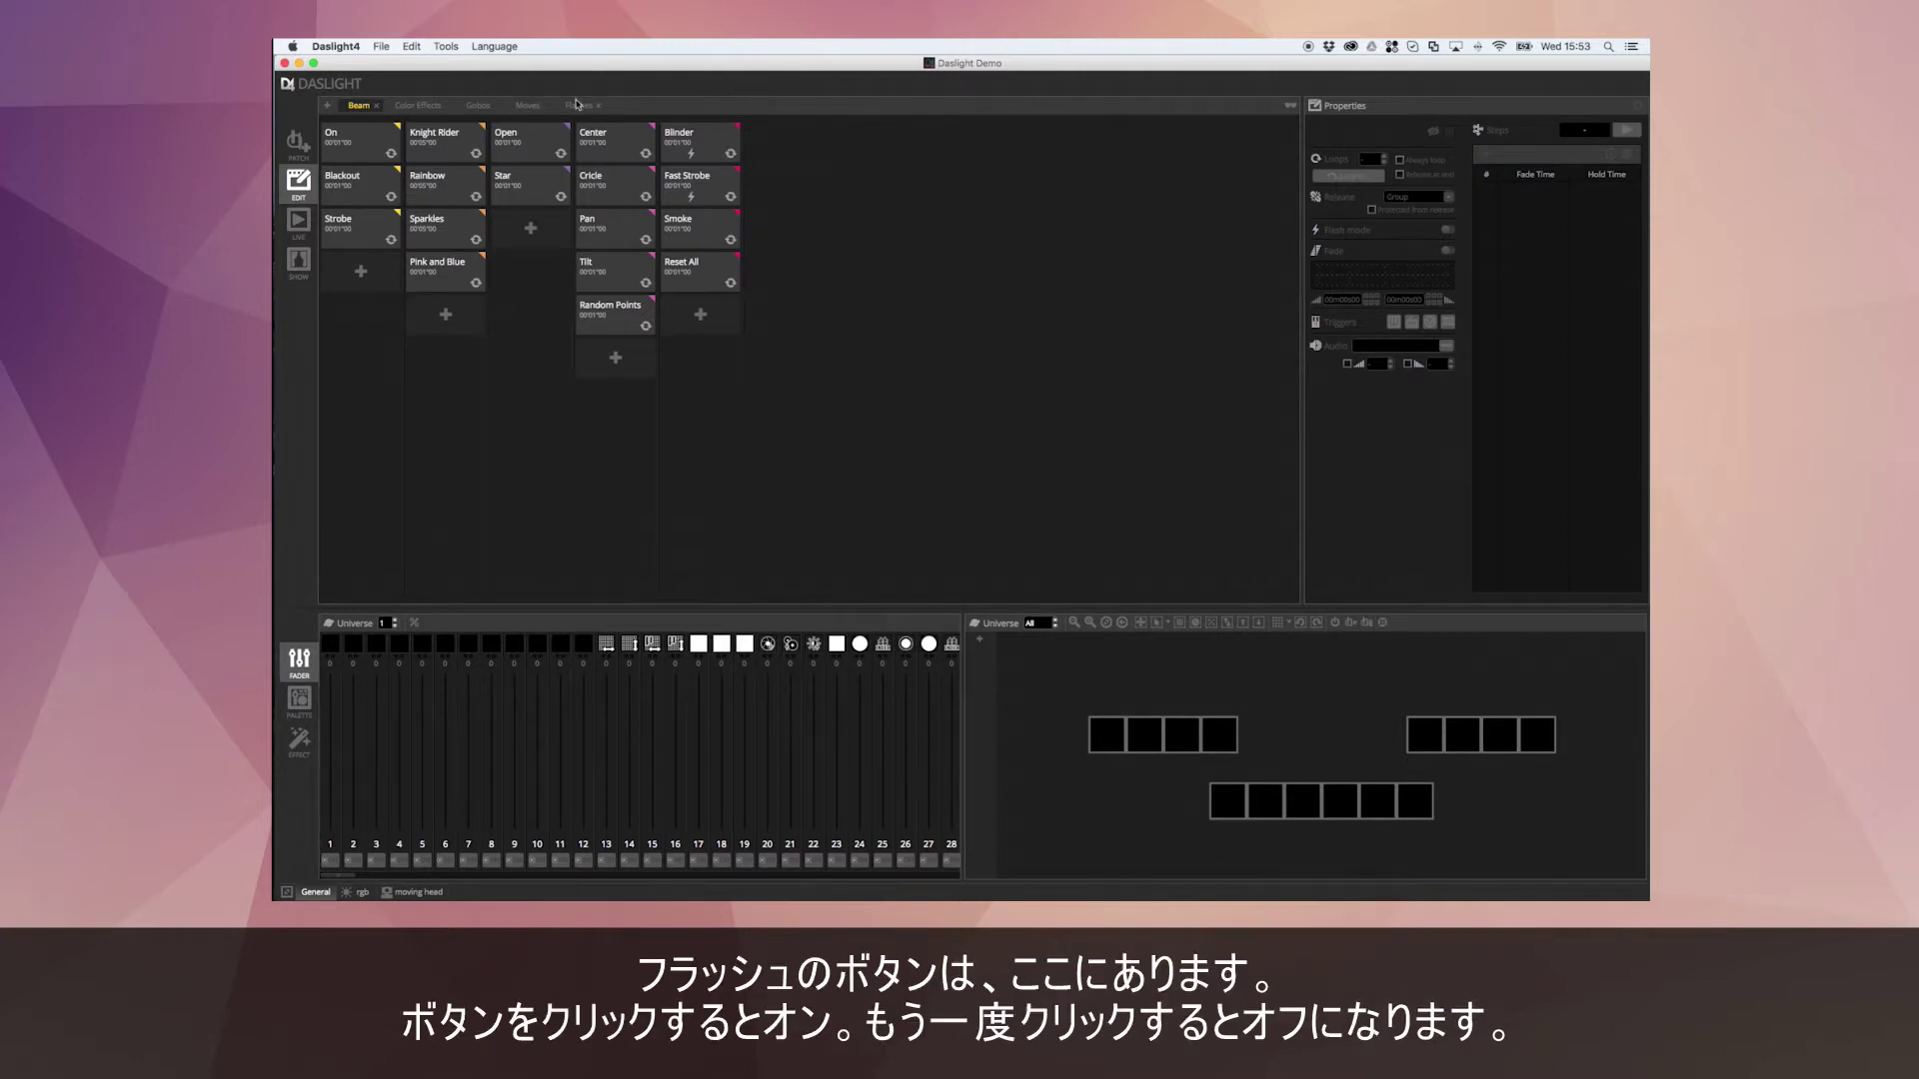
{"action": "left_click", "coordinate": [688, 148]}
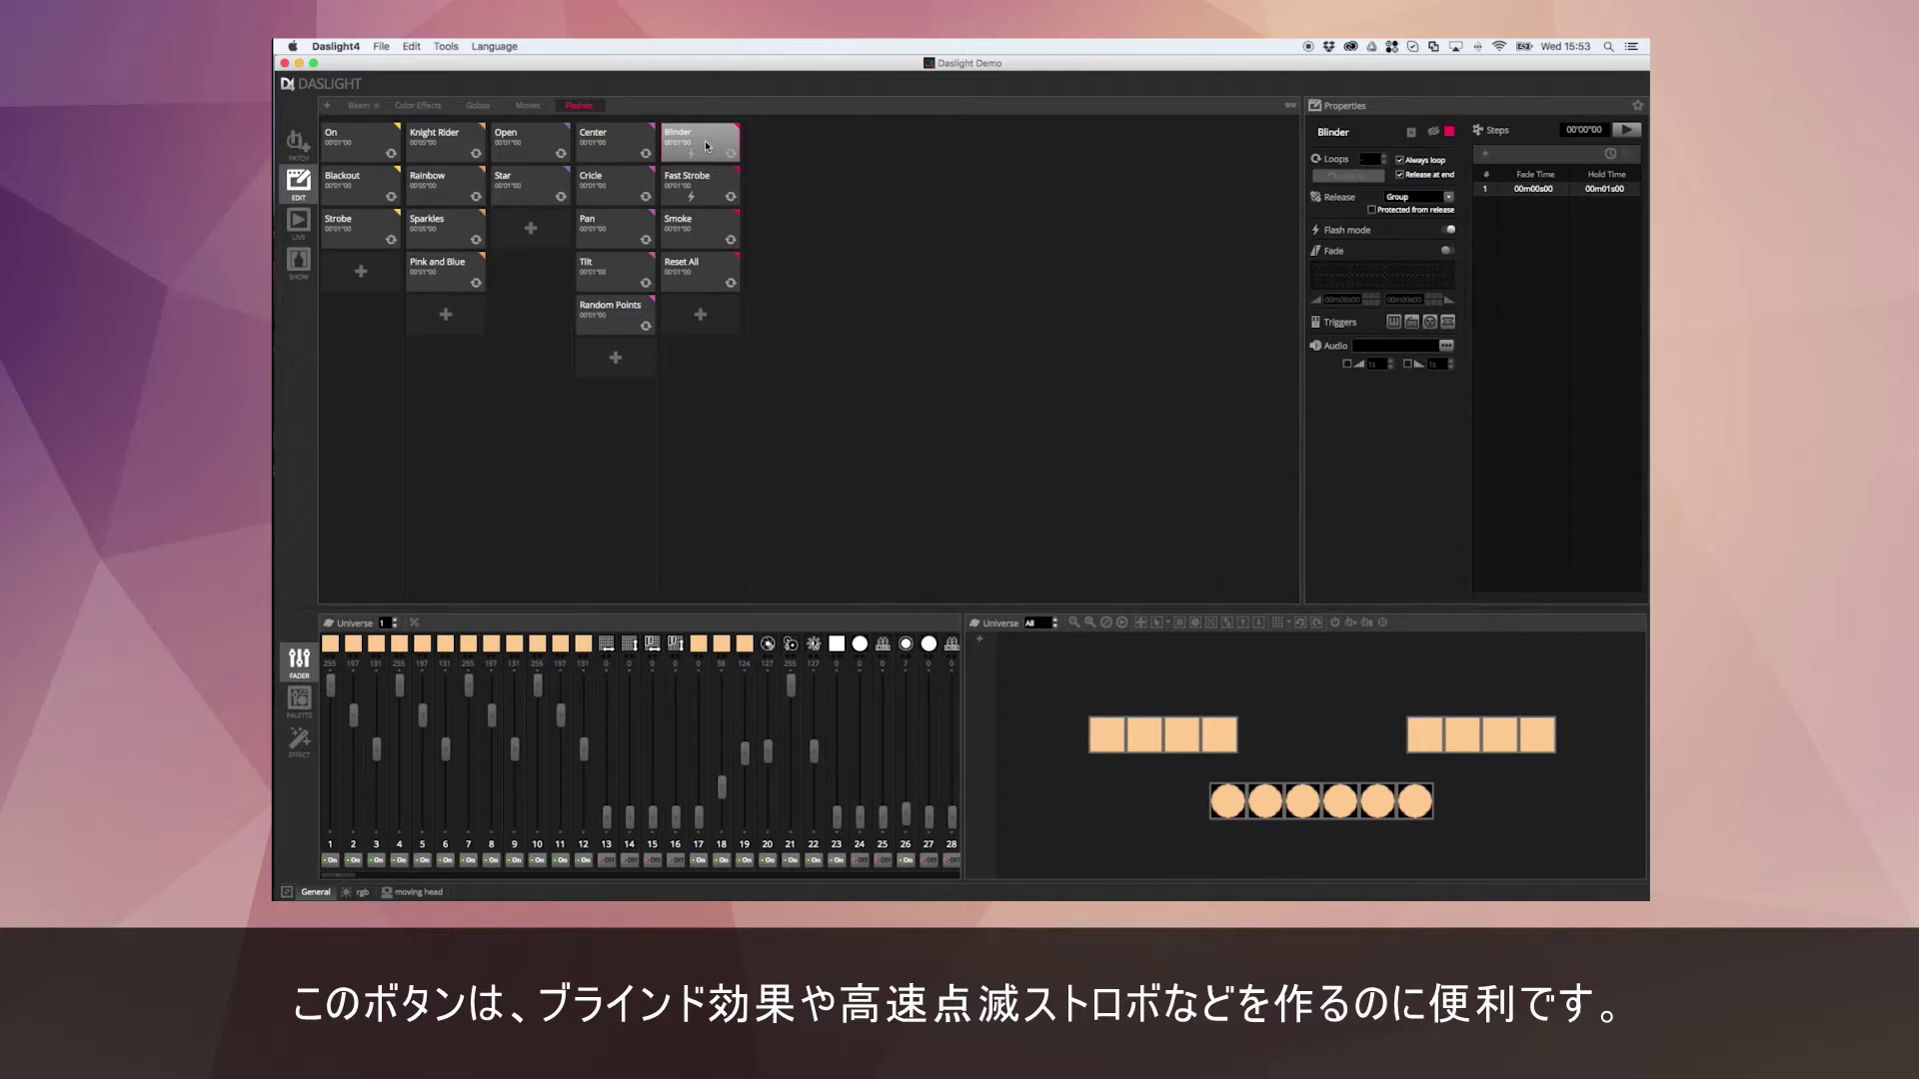
Trigger Reset All to darken every fixture and set its release mode to Off.
{"action": "left_click", "coordinate": [705, 281]}
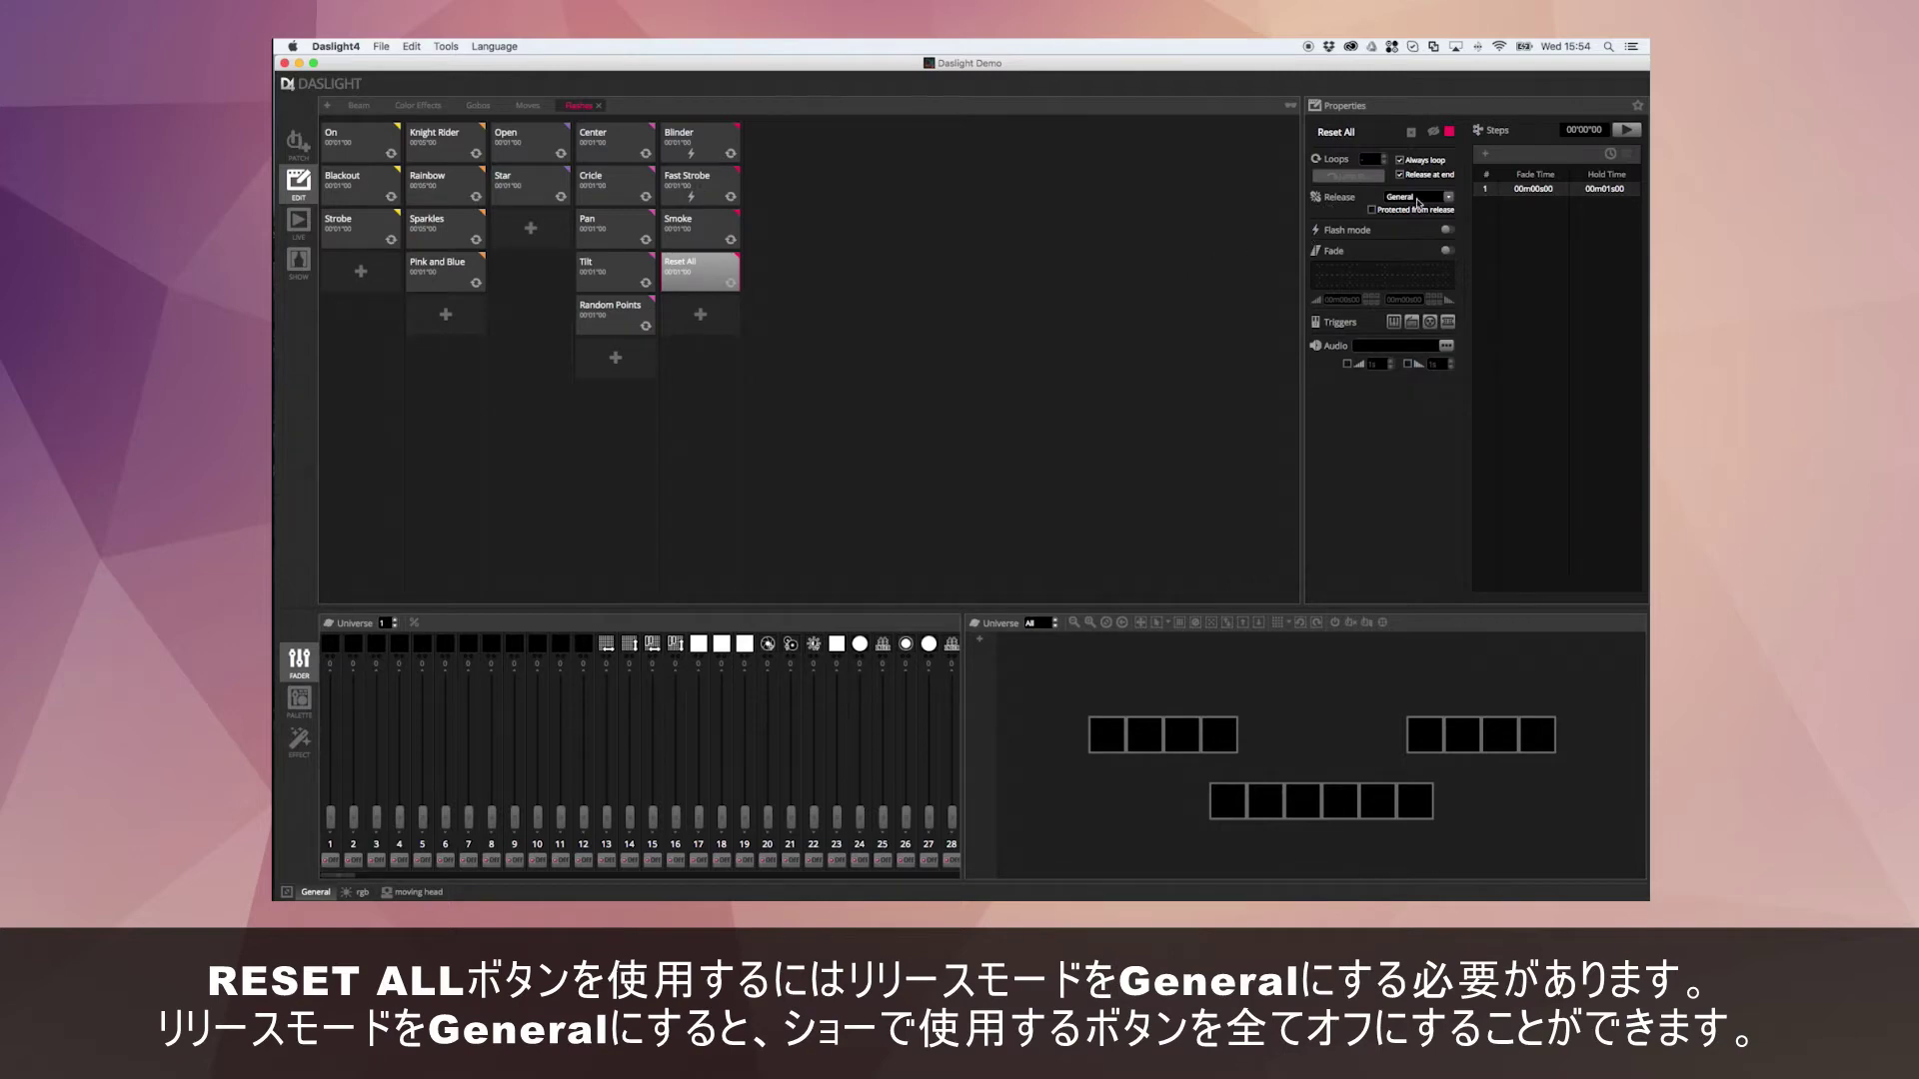
{"action": "scroll", "coordinate": [1404, 201], "scroll_direction": "up", "scroll_amount": 1}
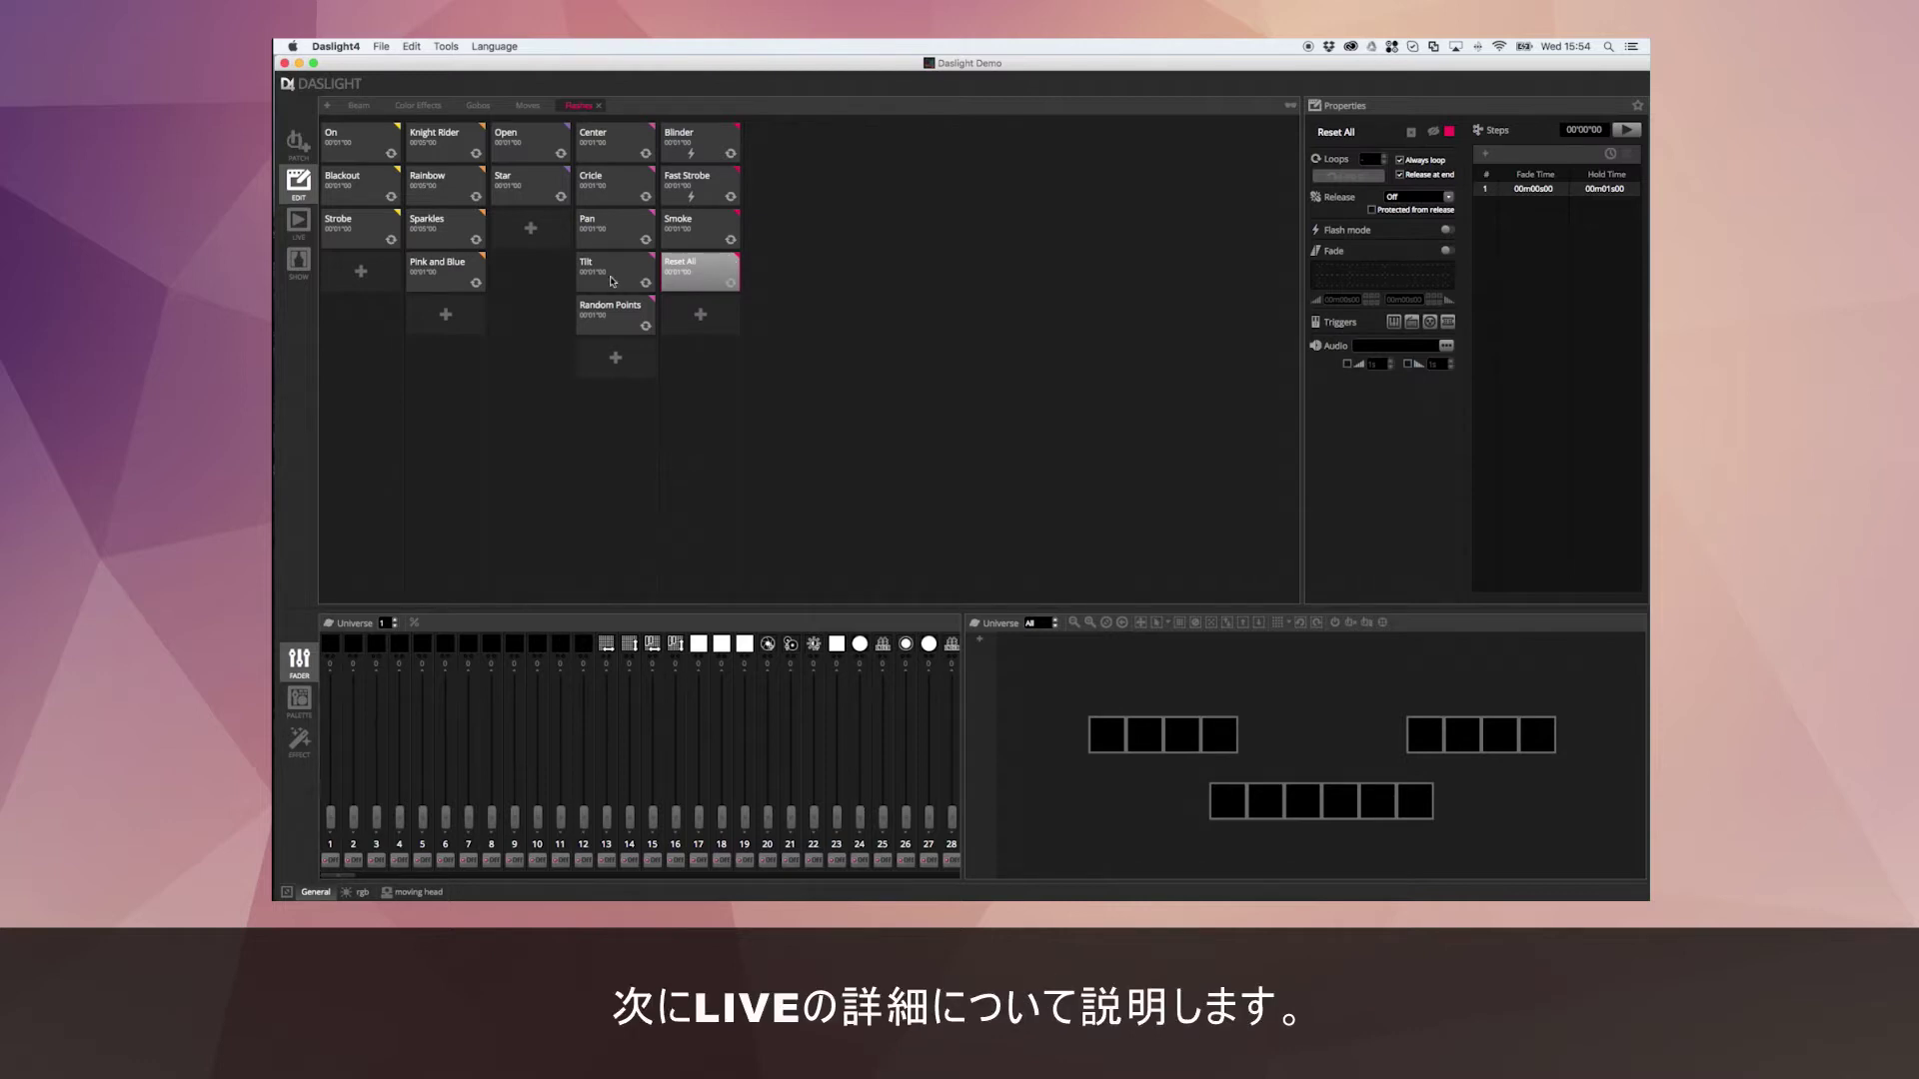
Switch to Live mode, briefly back to Edit, then turn on the On scene.
{"action": "left_click", "coordinate": [298, 221]}
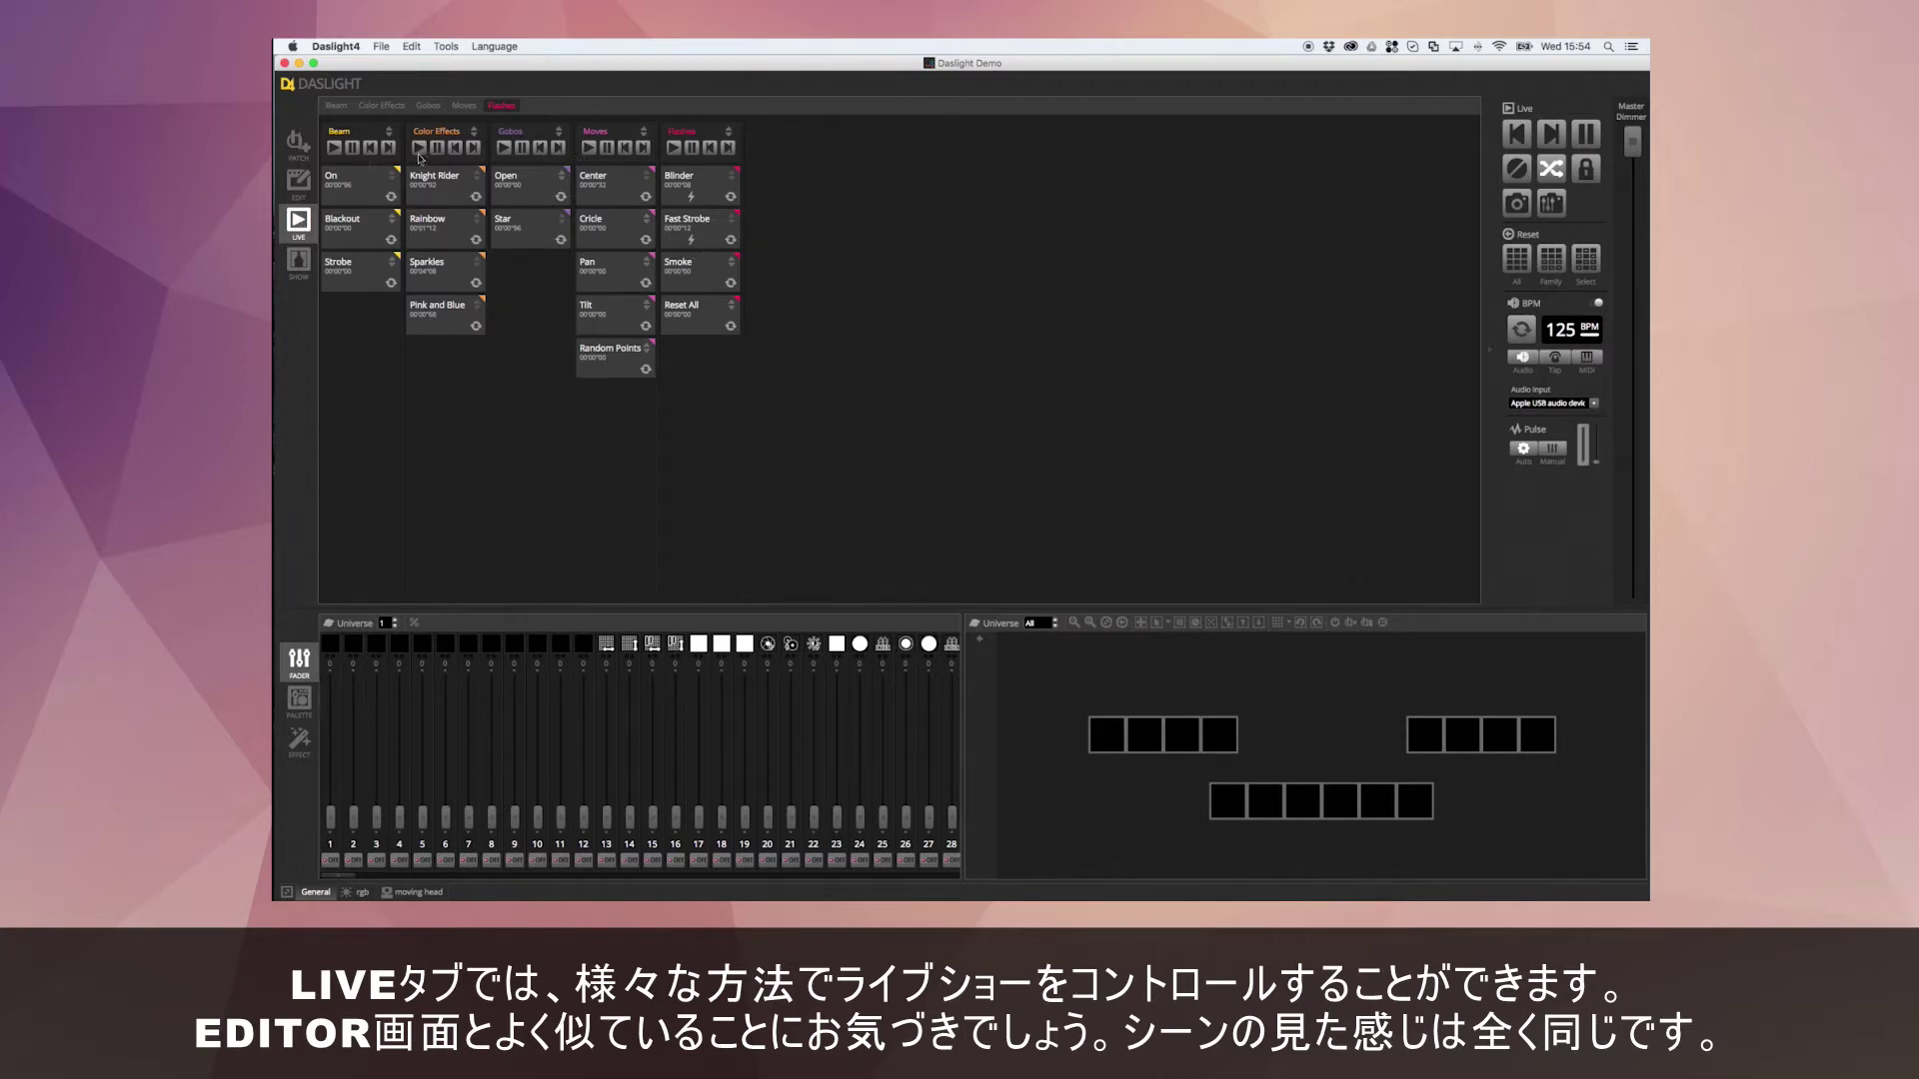
{"action": "left_click", "coordinate": [299, 182]}
{"action": "left_click", "coordinate": [299, 217]}
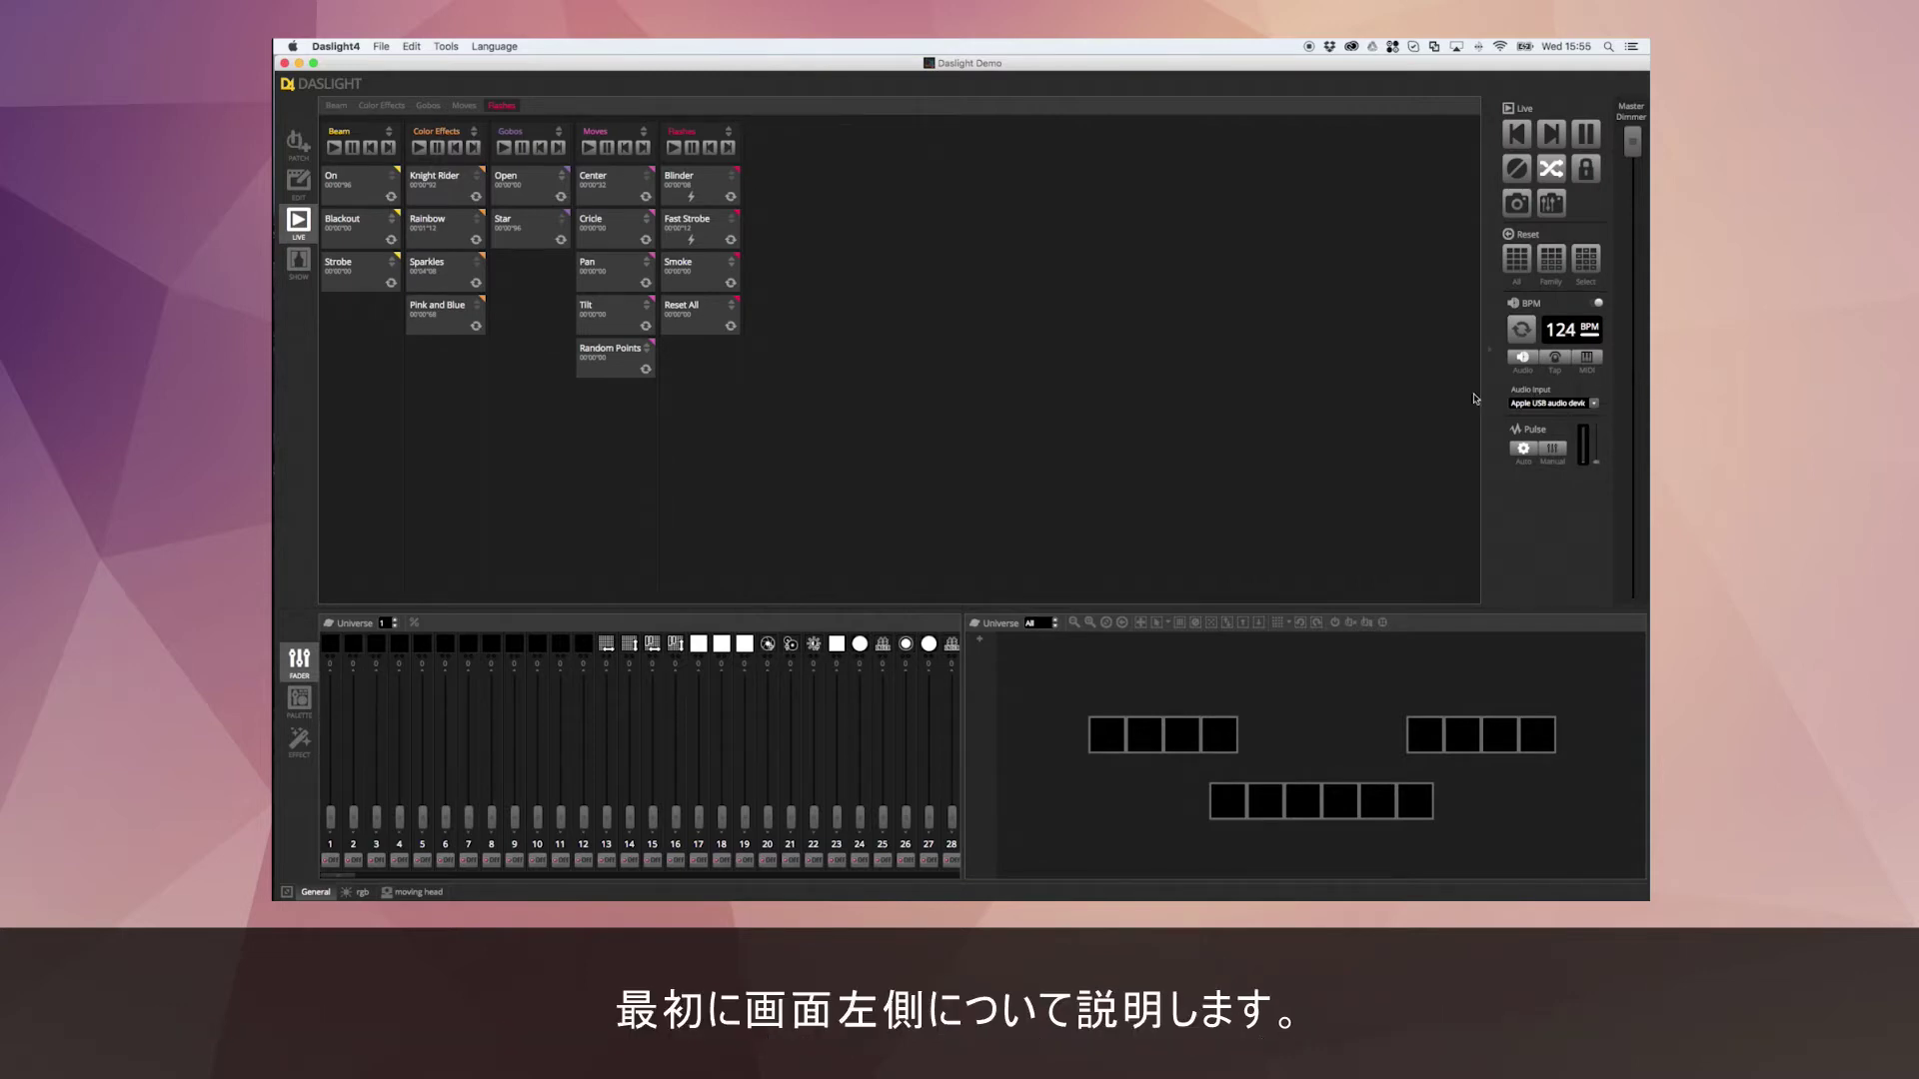
{"action": "left_click", "coordinate": [367, 191]}
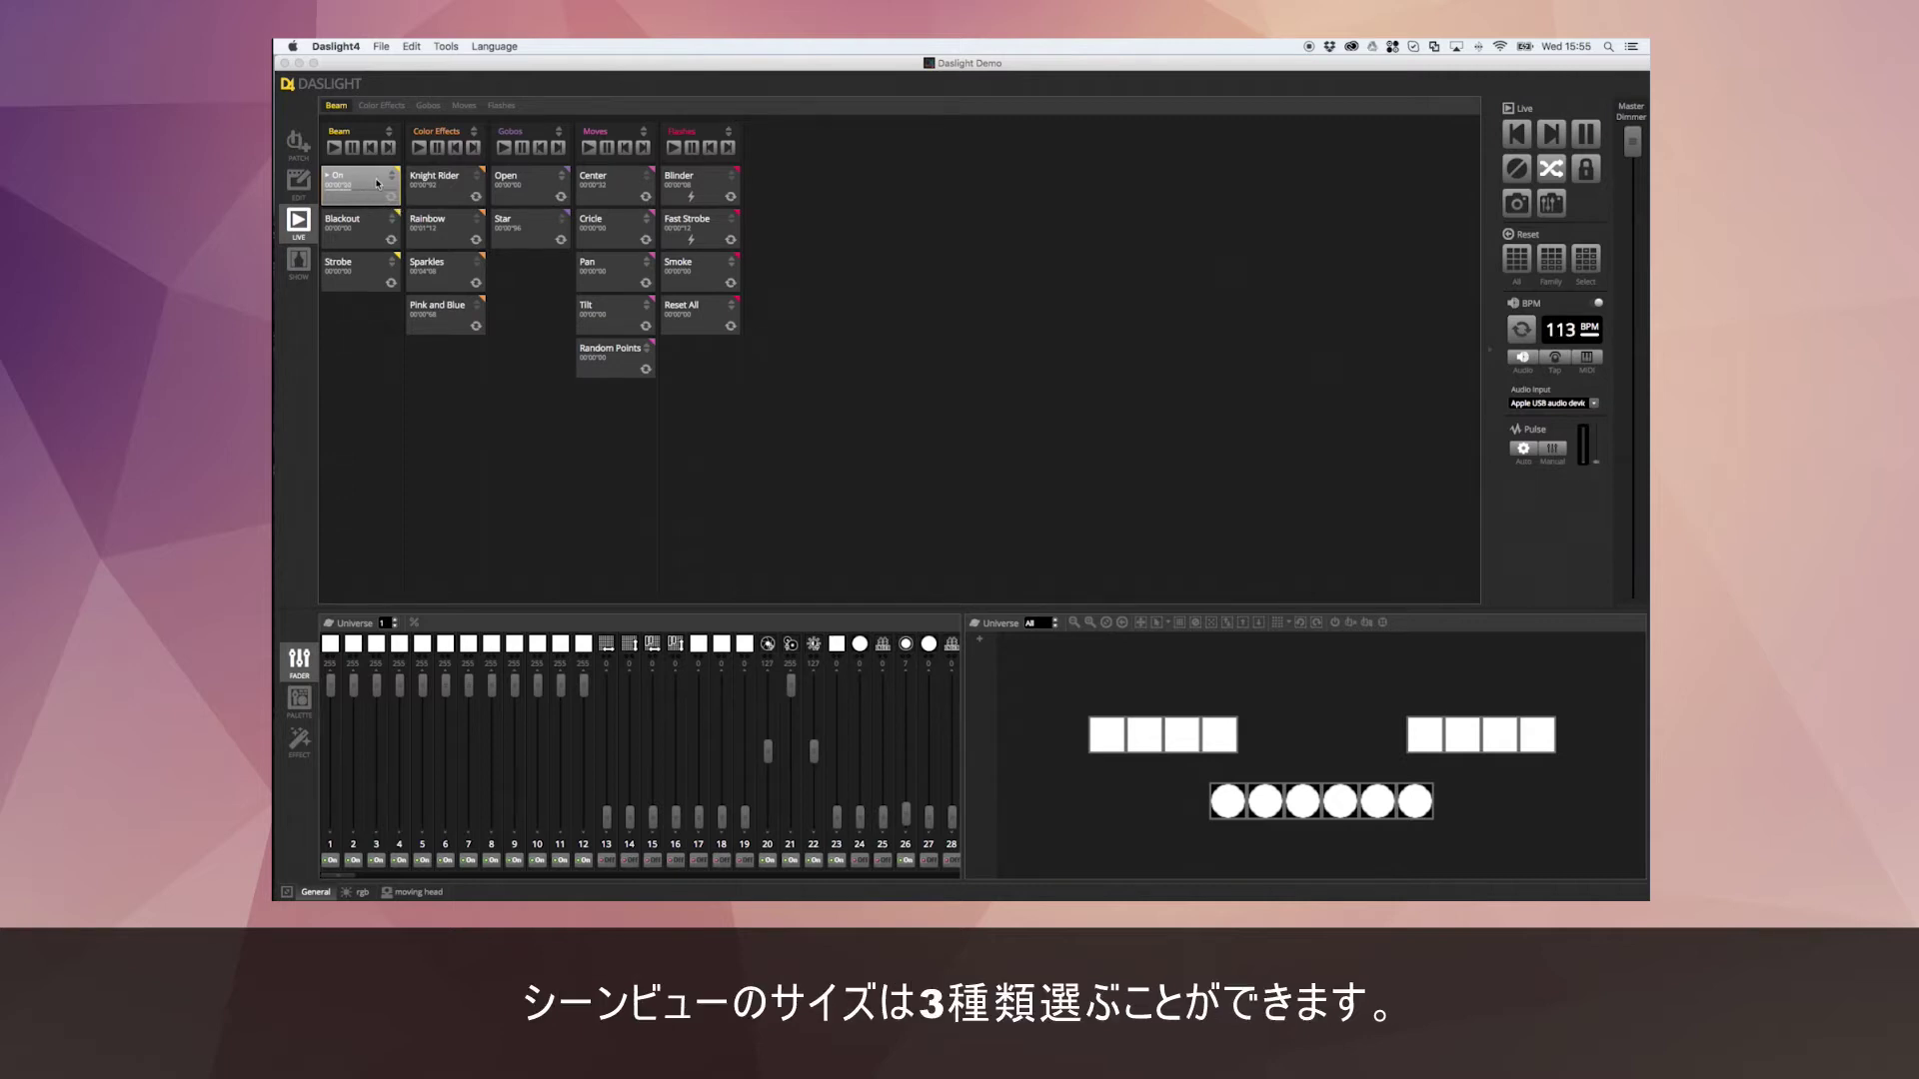
Stop the On scene and cycle its tile from compact to medium to large with sliders.
{"action": "left_click", "coordinate": [399, 175]}
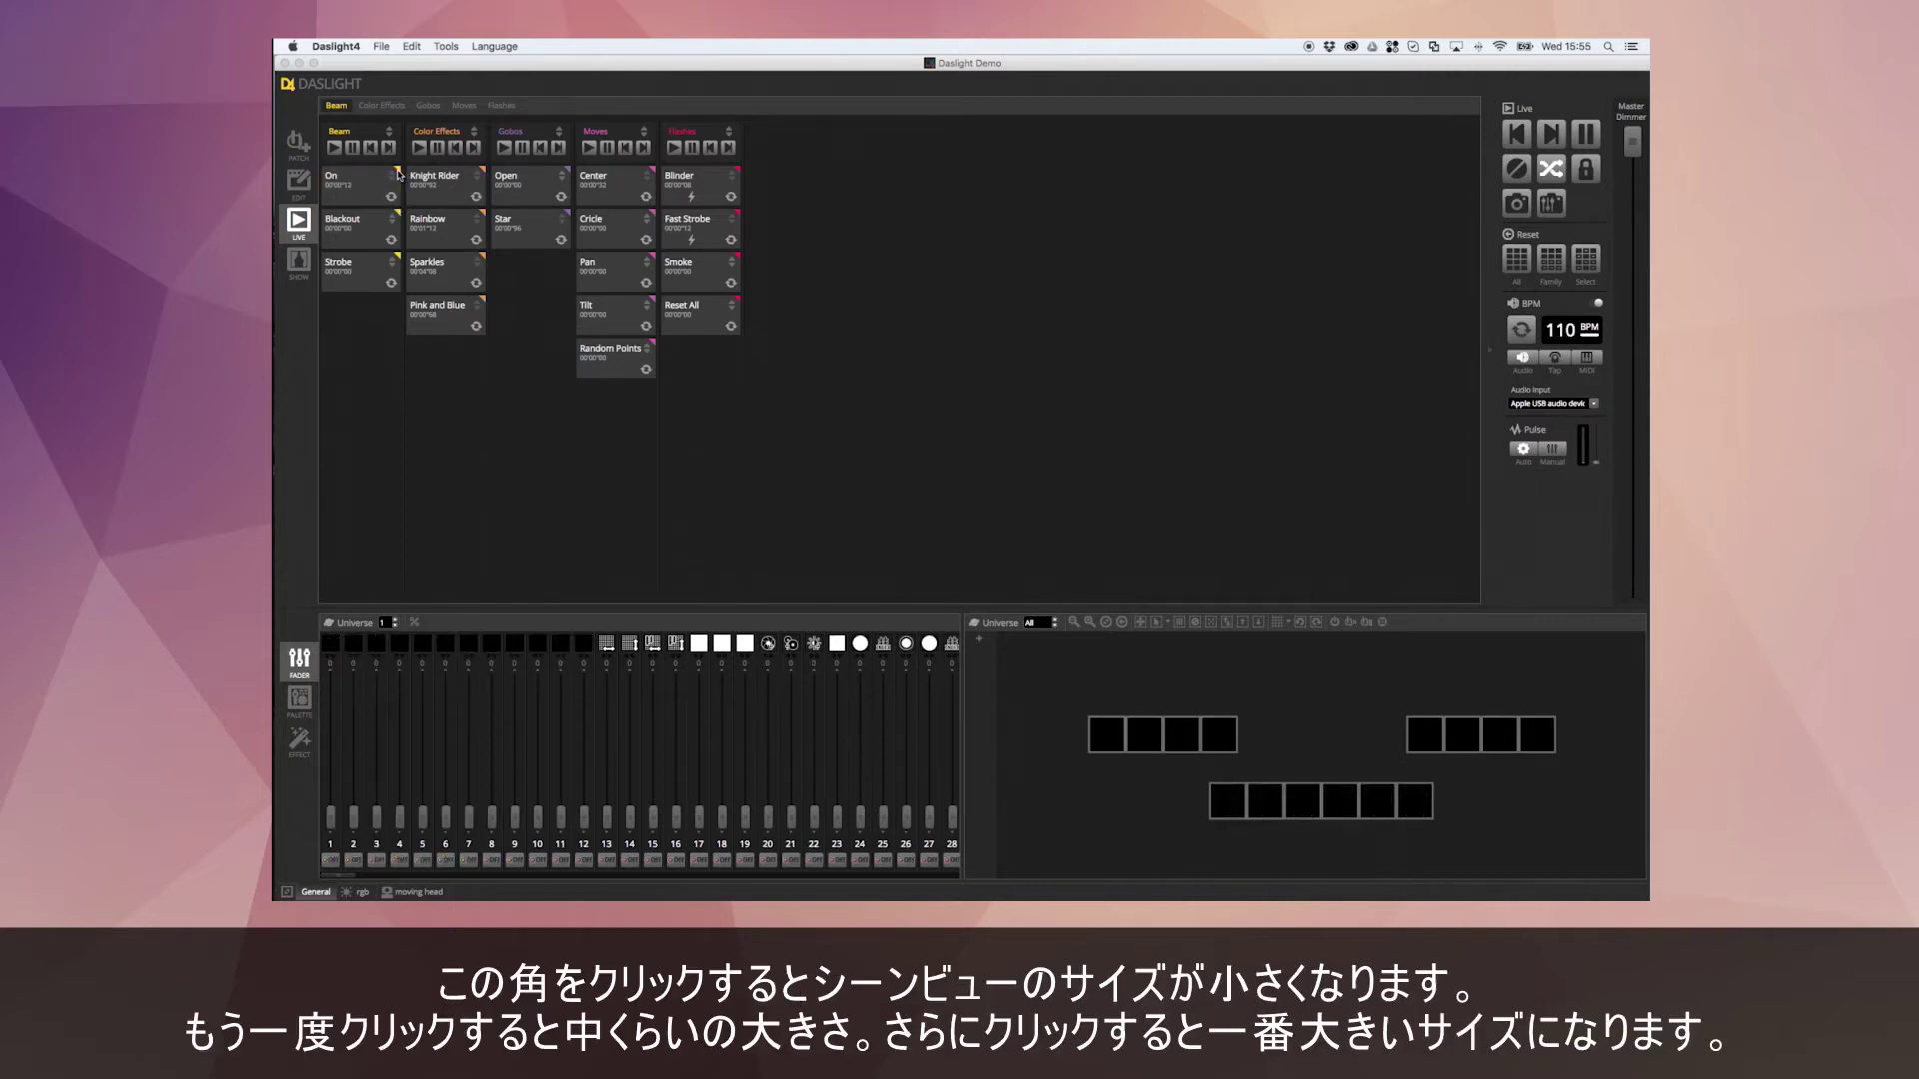
{"action": "left_click", "coordinate": [395, 174]}
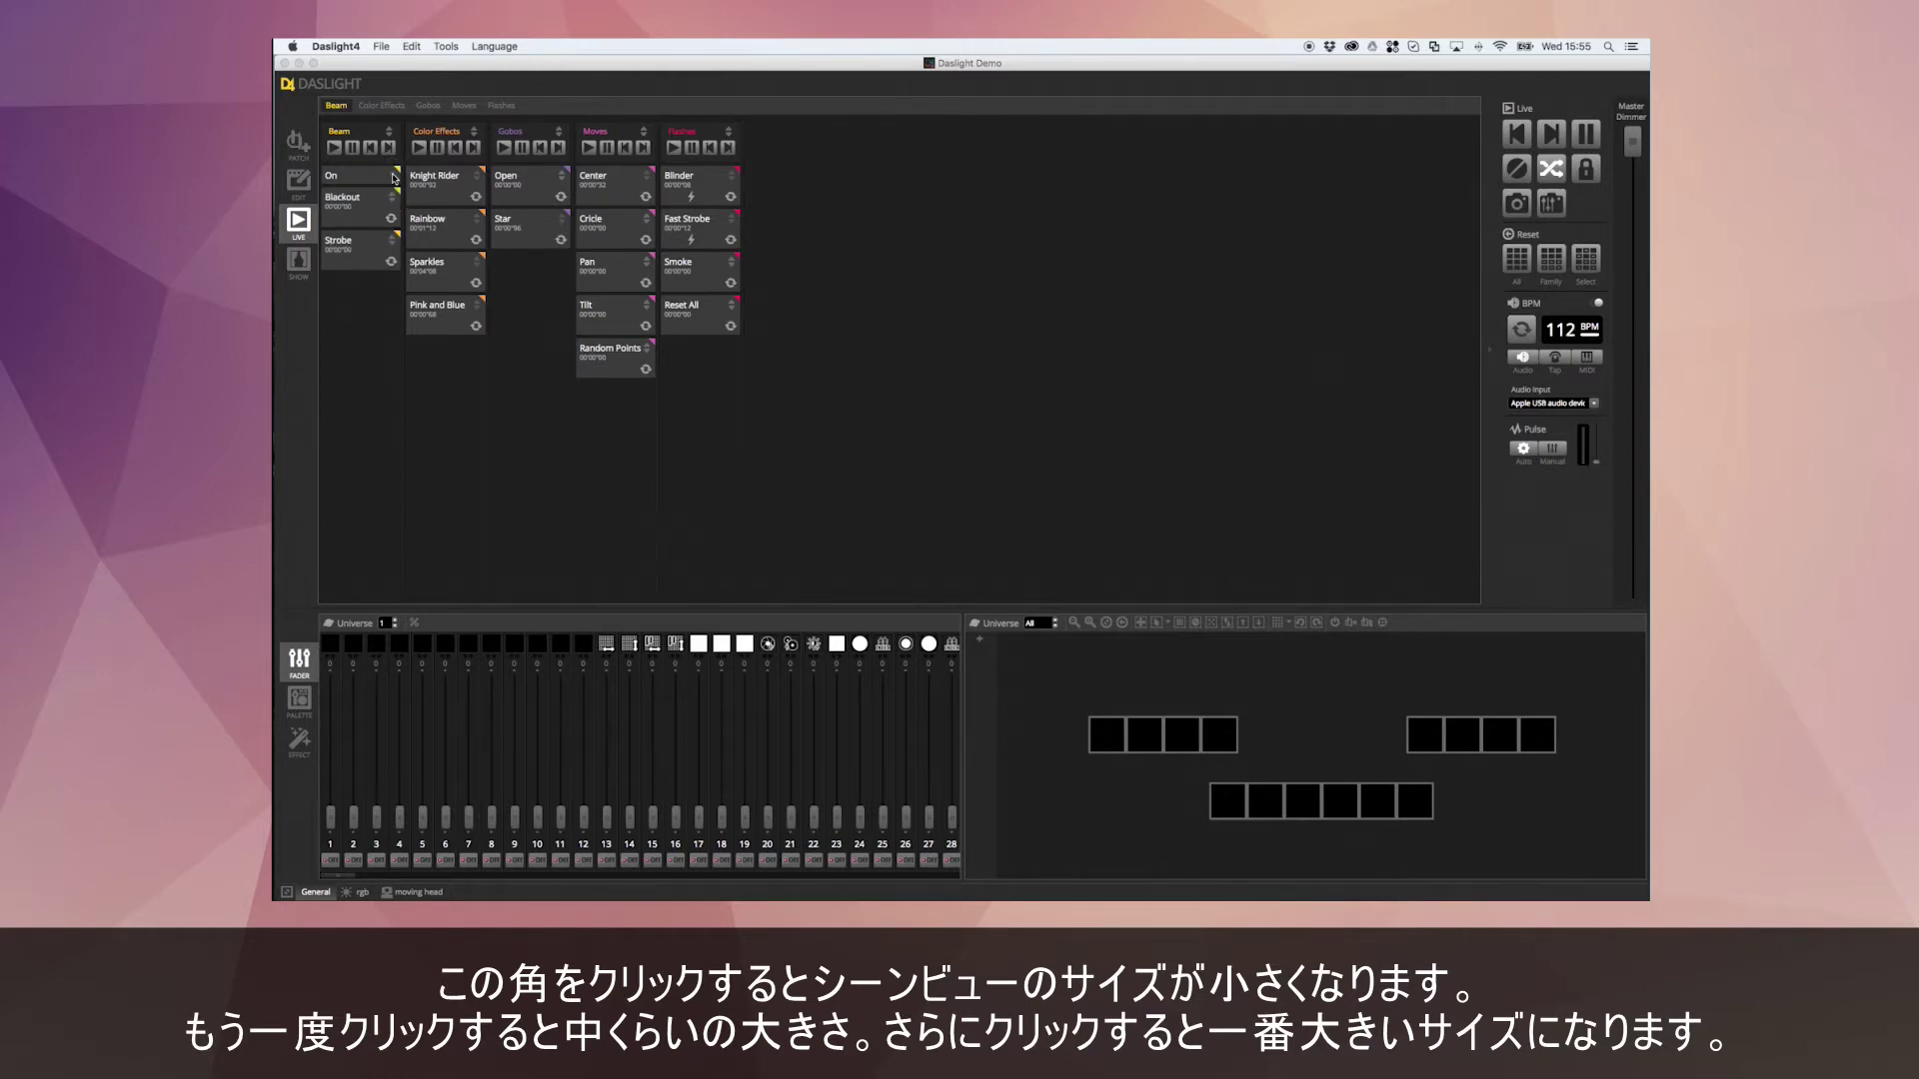
{"action": "left_click", "coordinate": [395, 177]}
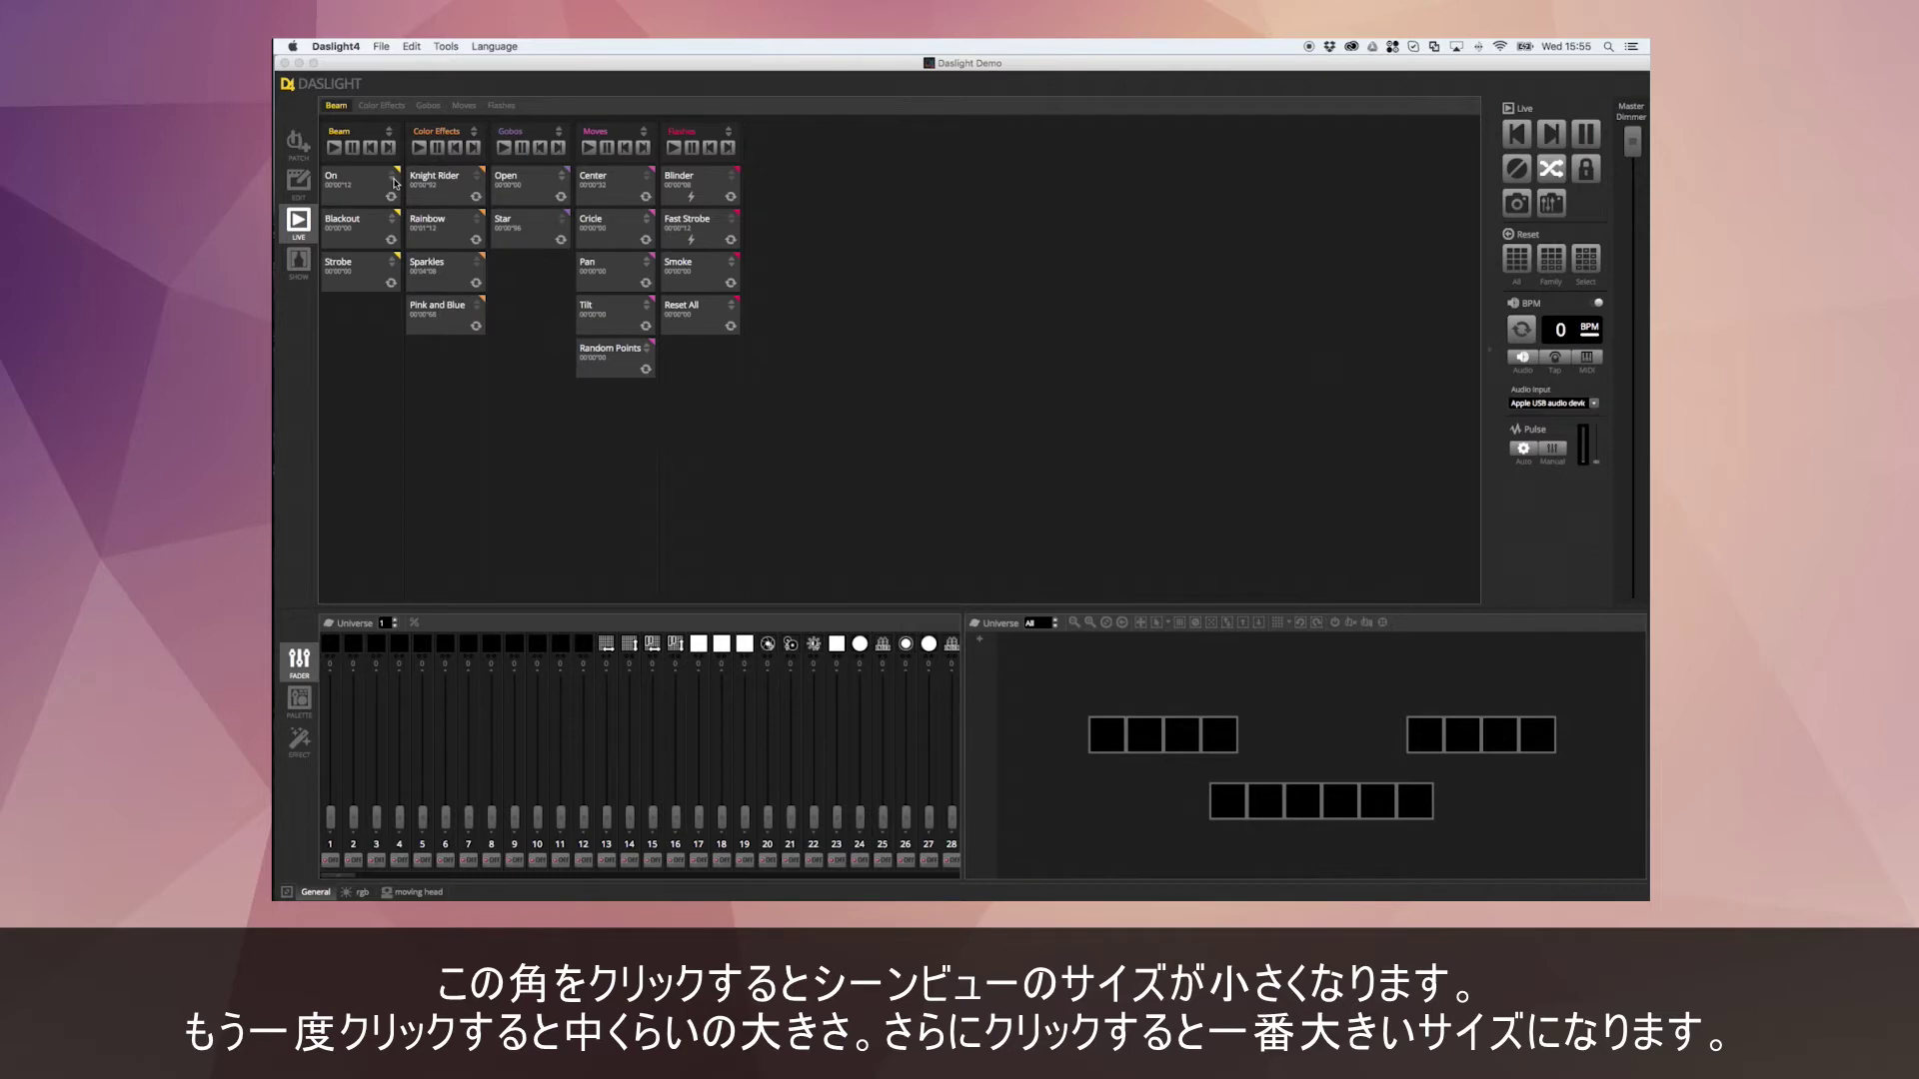
{"action": "left_click", "coordinate": [395, 180]}
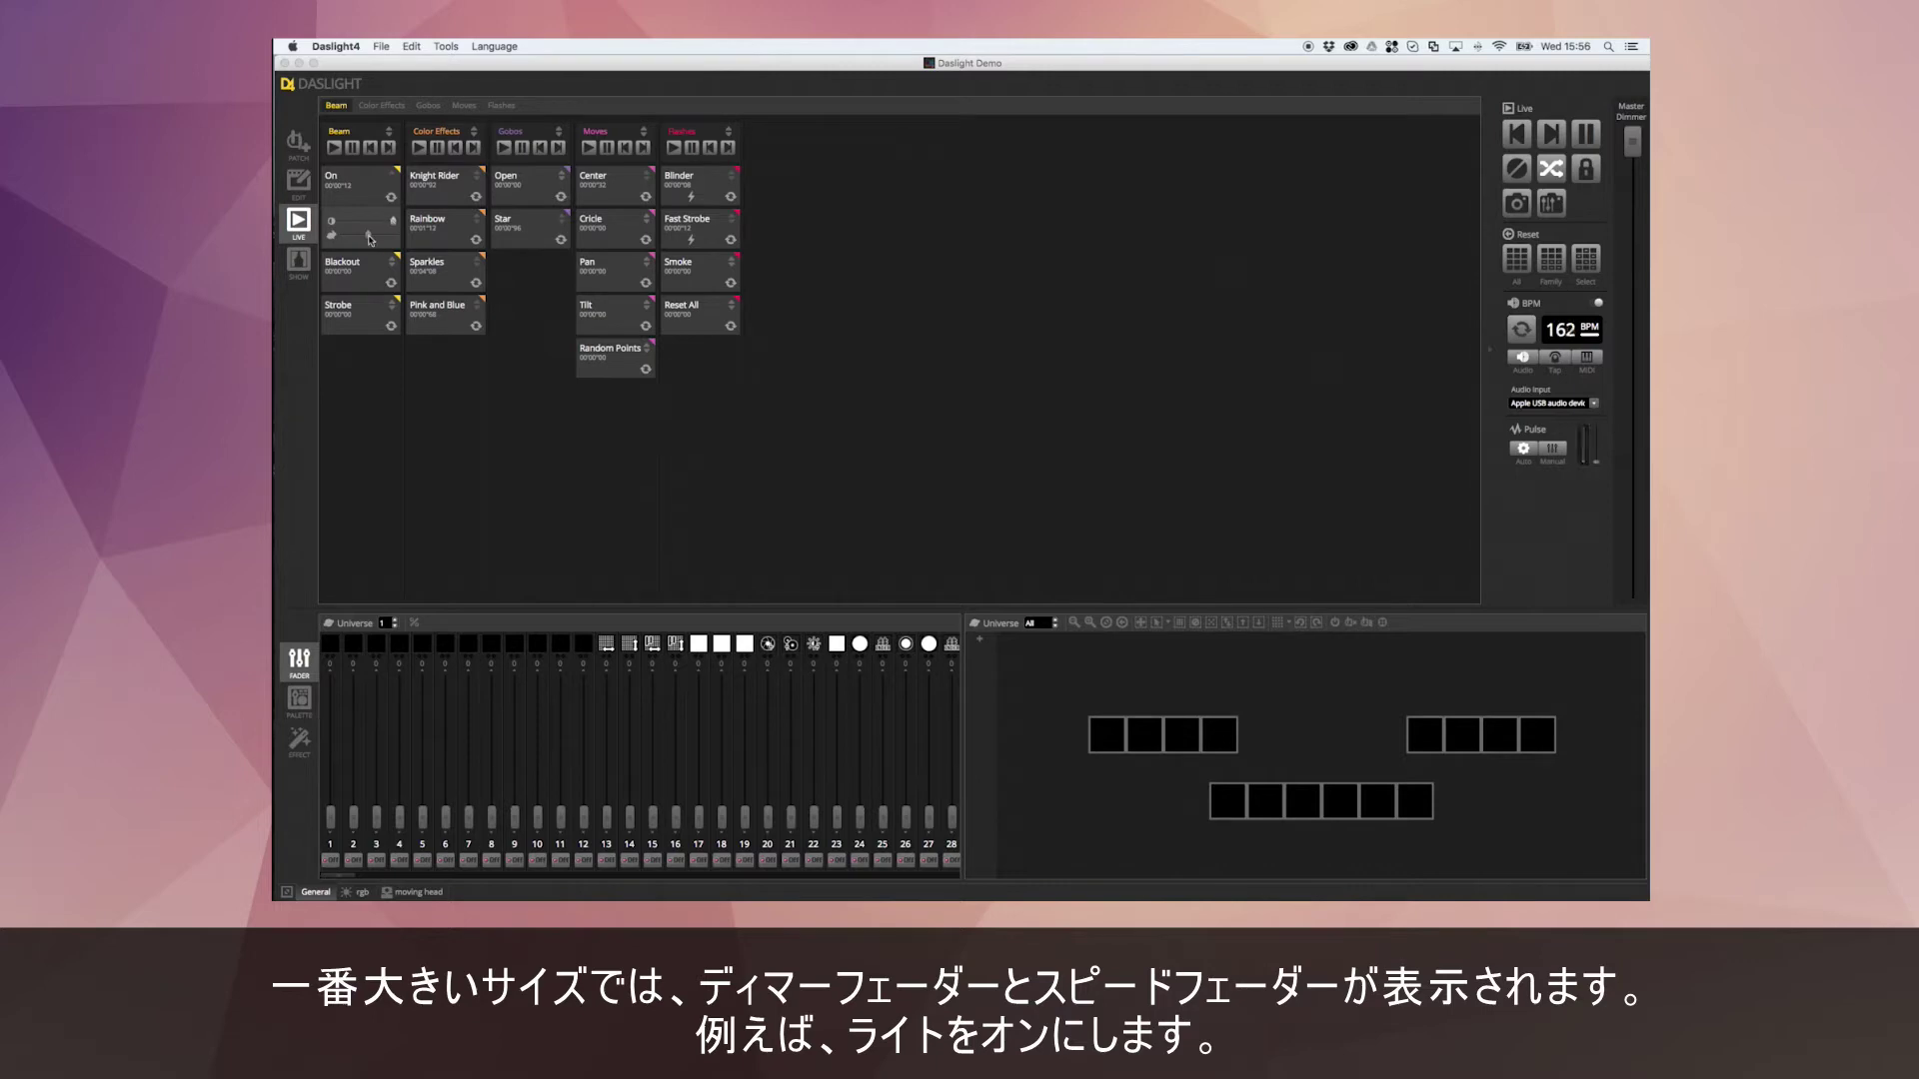
Turn on the On scene, lower its dimmer, and start the Rainbow scene.
{"action": "left_click", "coordinate": [367, 182]}
{"action": "mouse_move", "coordinate": [394, 220]}
{"action": "left_mouse_down"}
{"action": "mouse_move", "coordinate": [340, 226]}
{"action": "mouse_move", "coordinate": [400, 222]}
{"action": "left_mouse_up"}
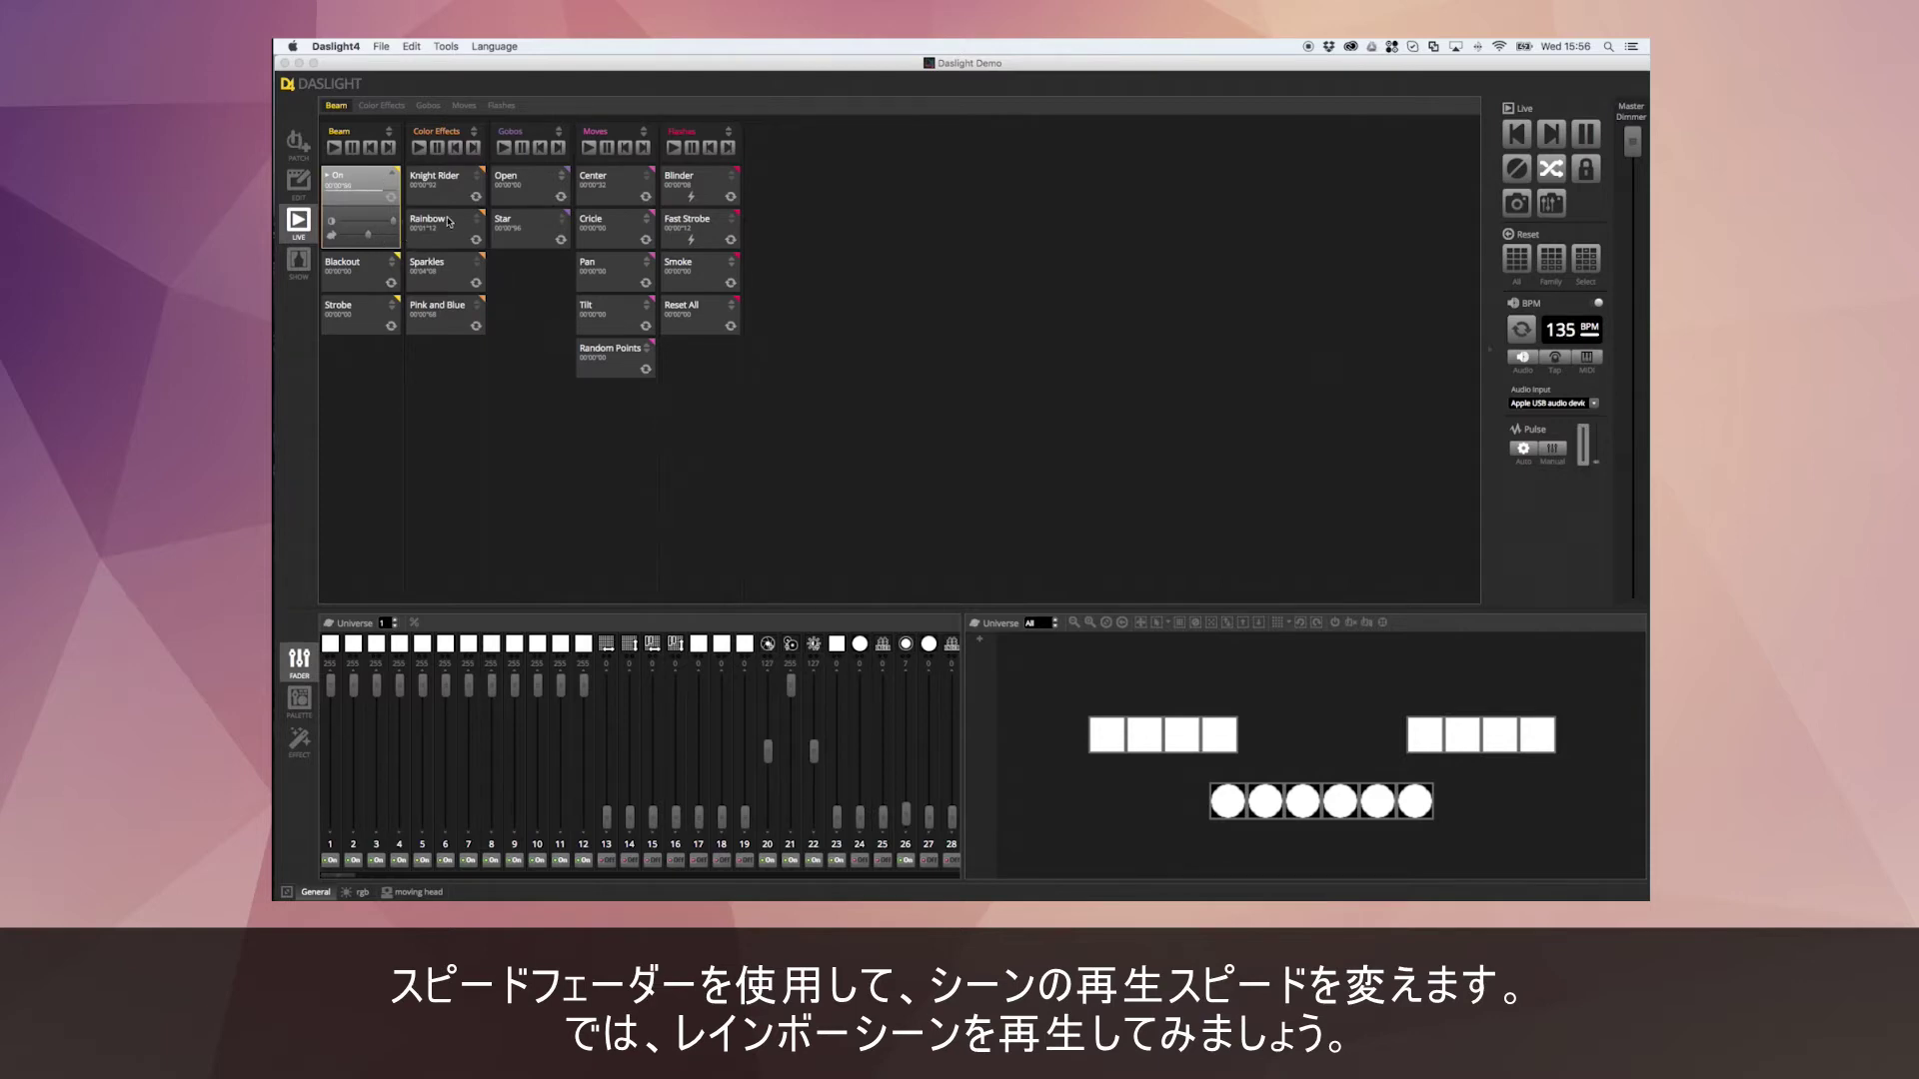
{"action": "left_click", "coordinate": [452, 228]}
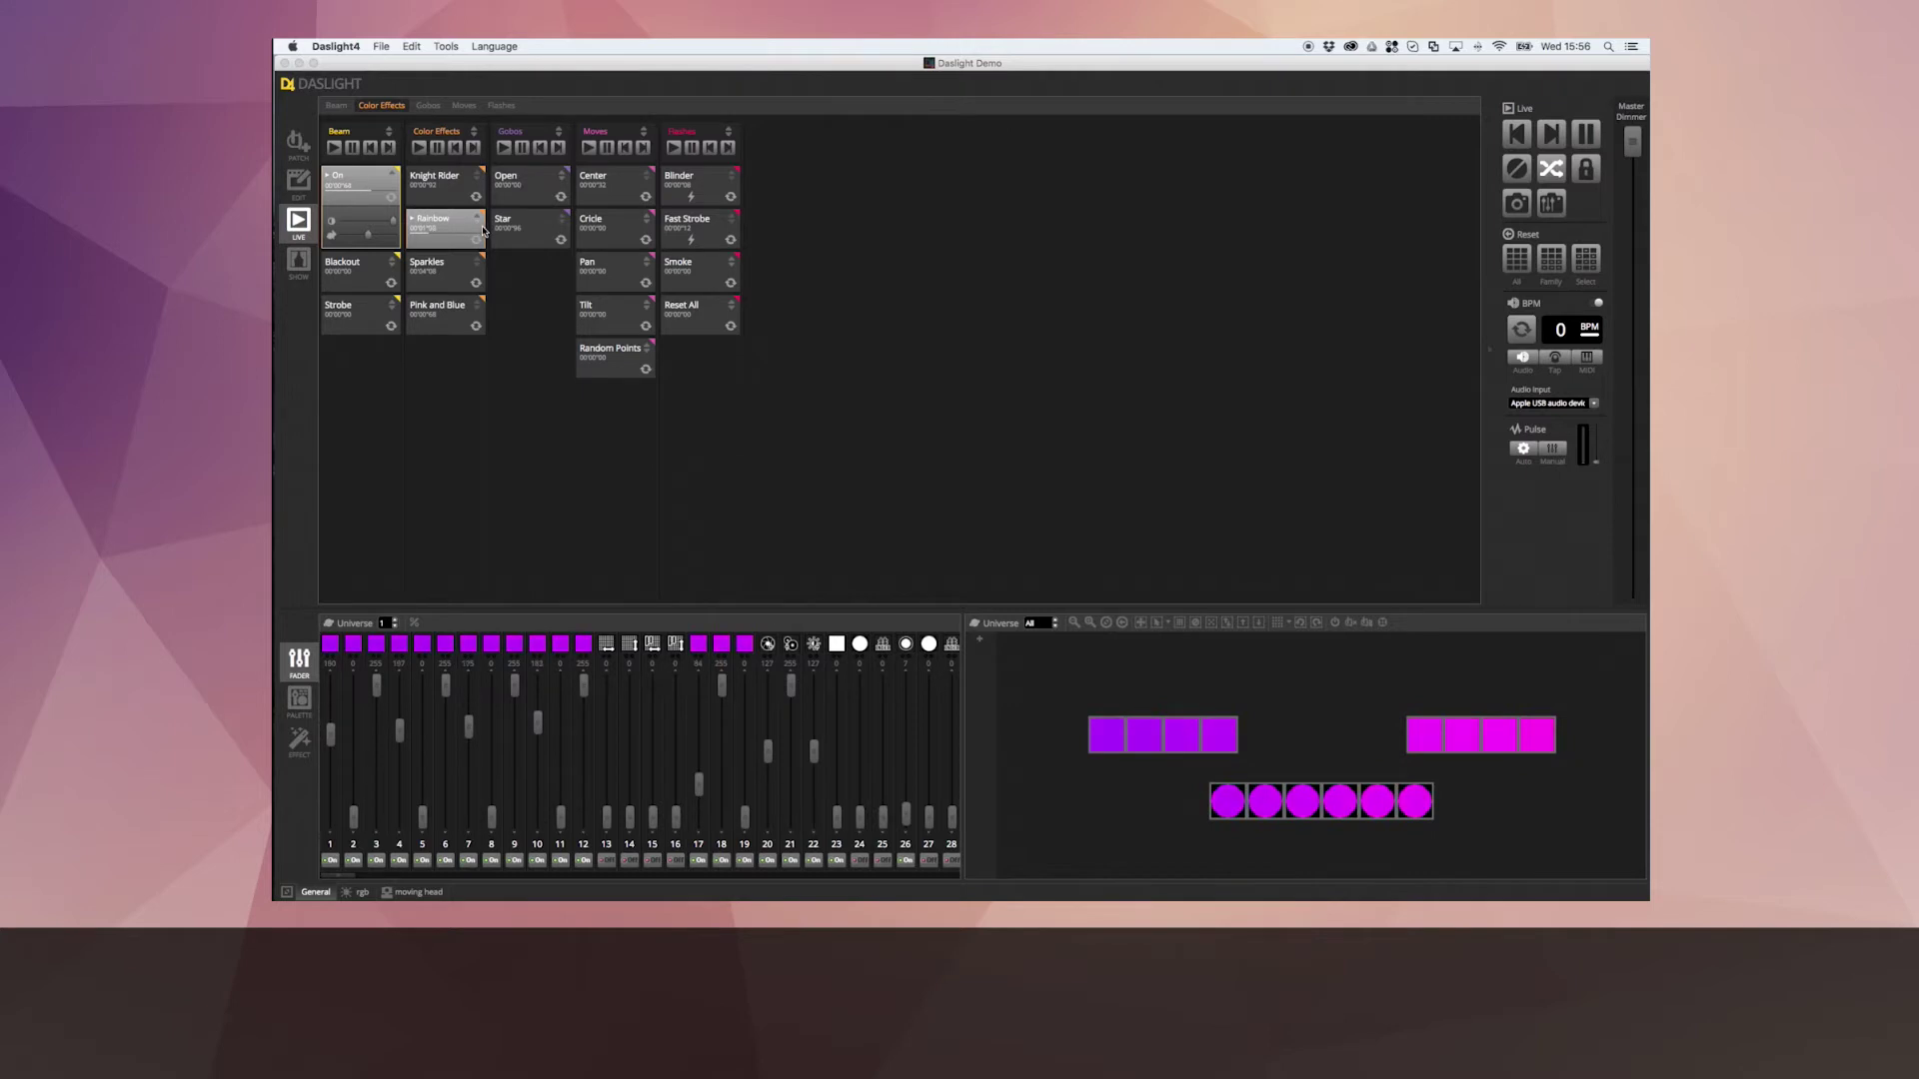
Expand the Rainbow tile, speed up its colours, then reset its speed to the middle.
{"action": "left_click", "coordinate": [479, 222]}
{"action": "left_click_drag", "start_coordinate": [454, 284], "coordinate": [488, 279]}
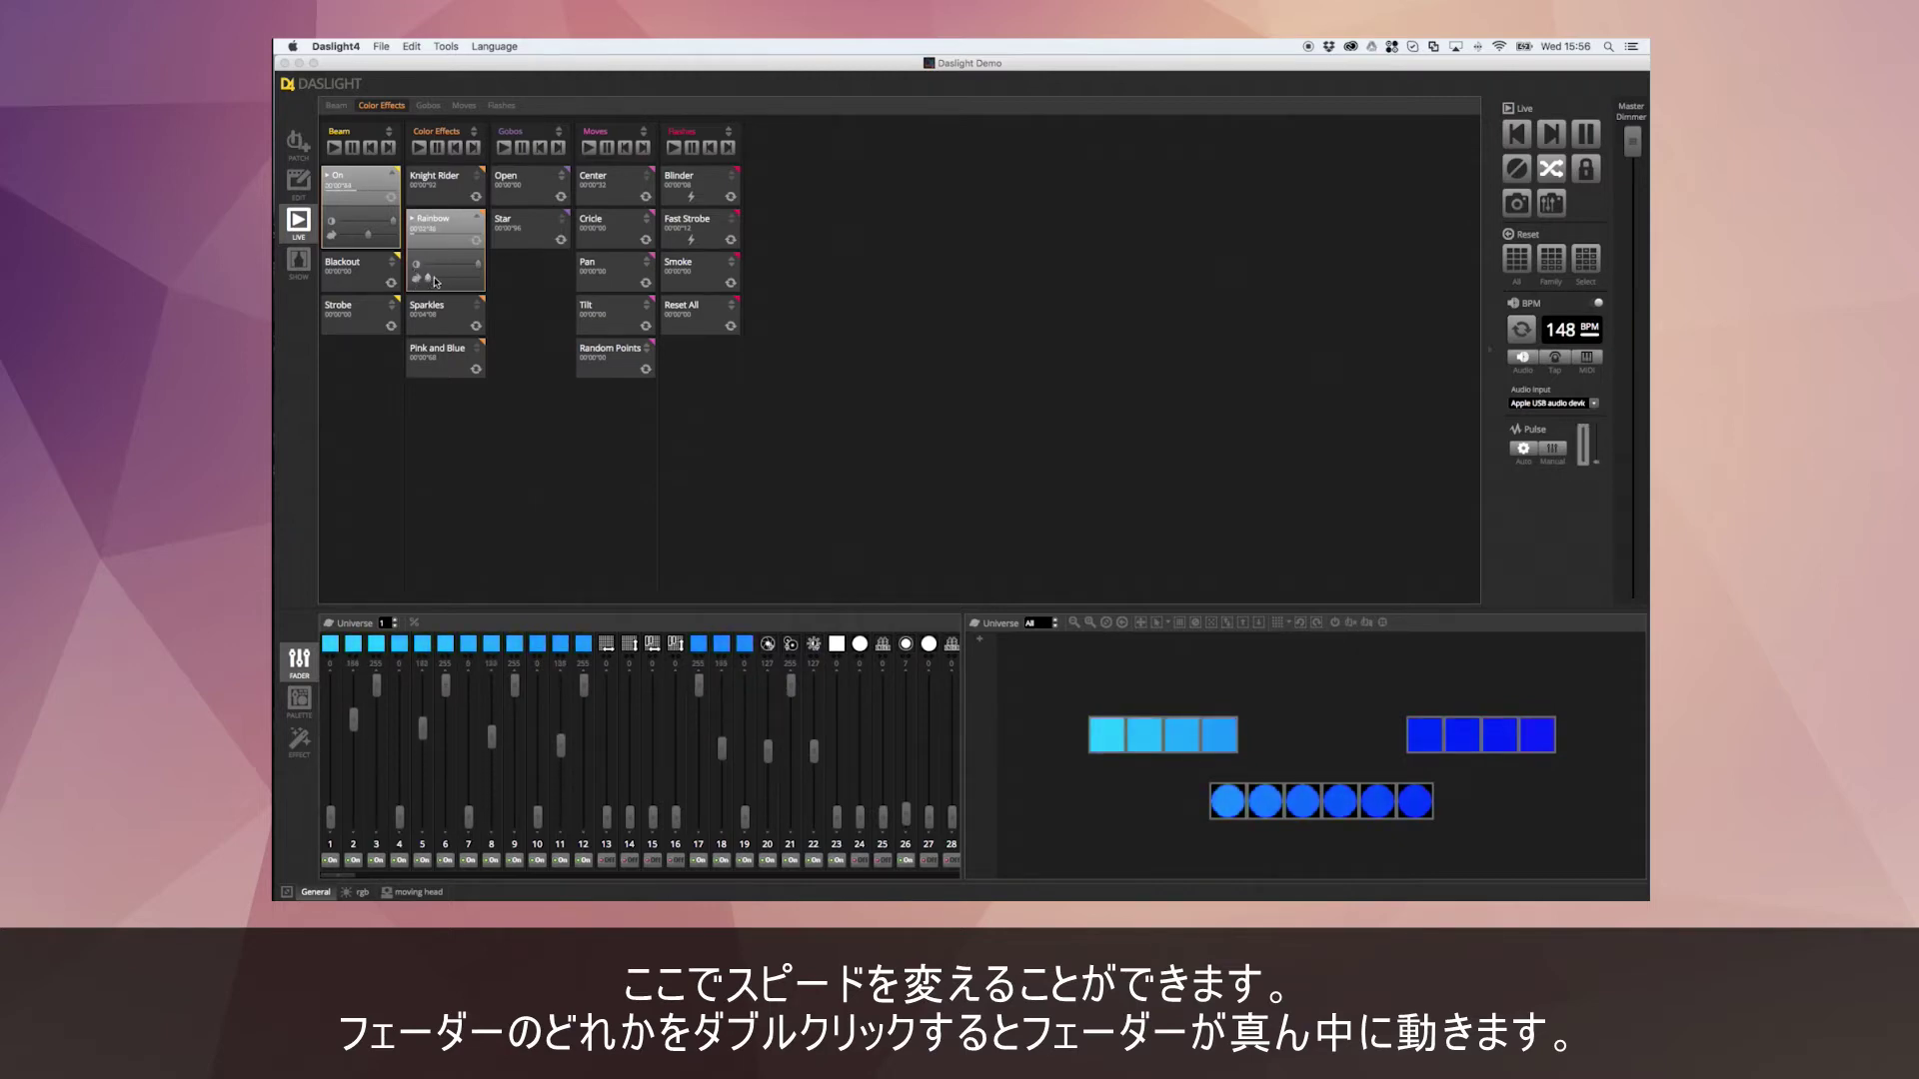
{"action": "double_click", "coordinate": [436, 283]}
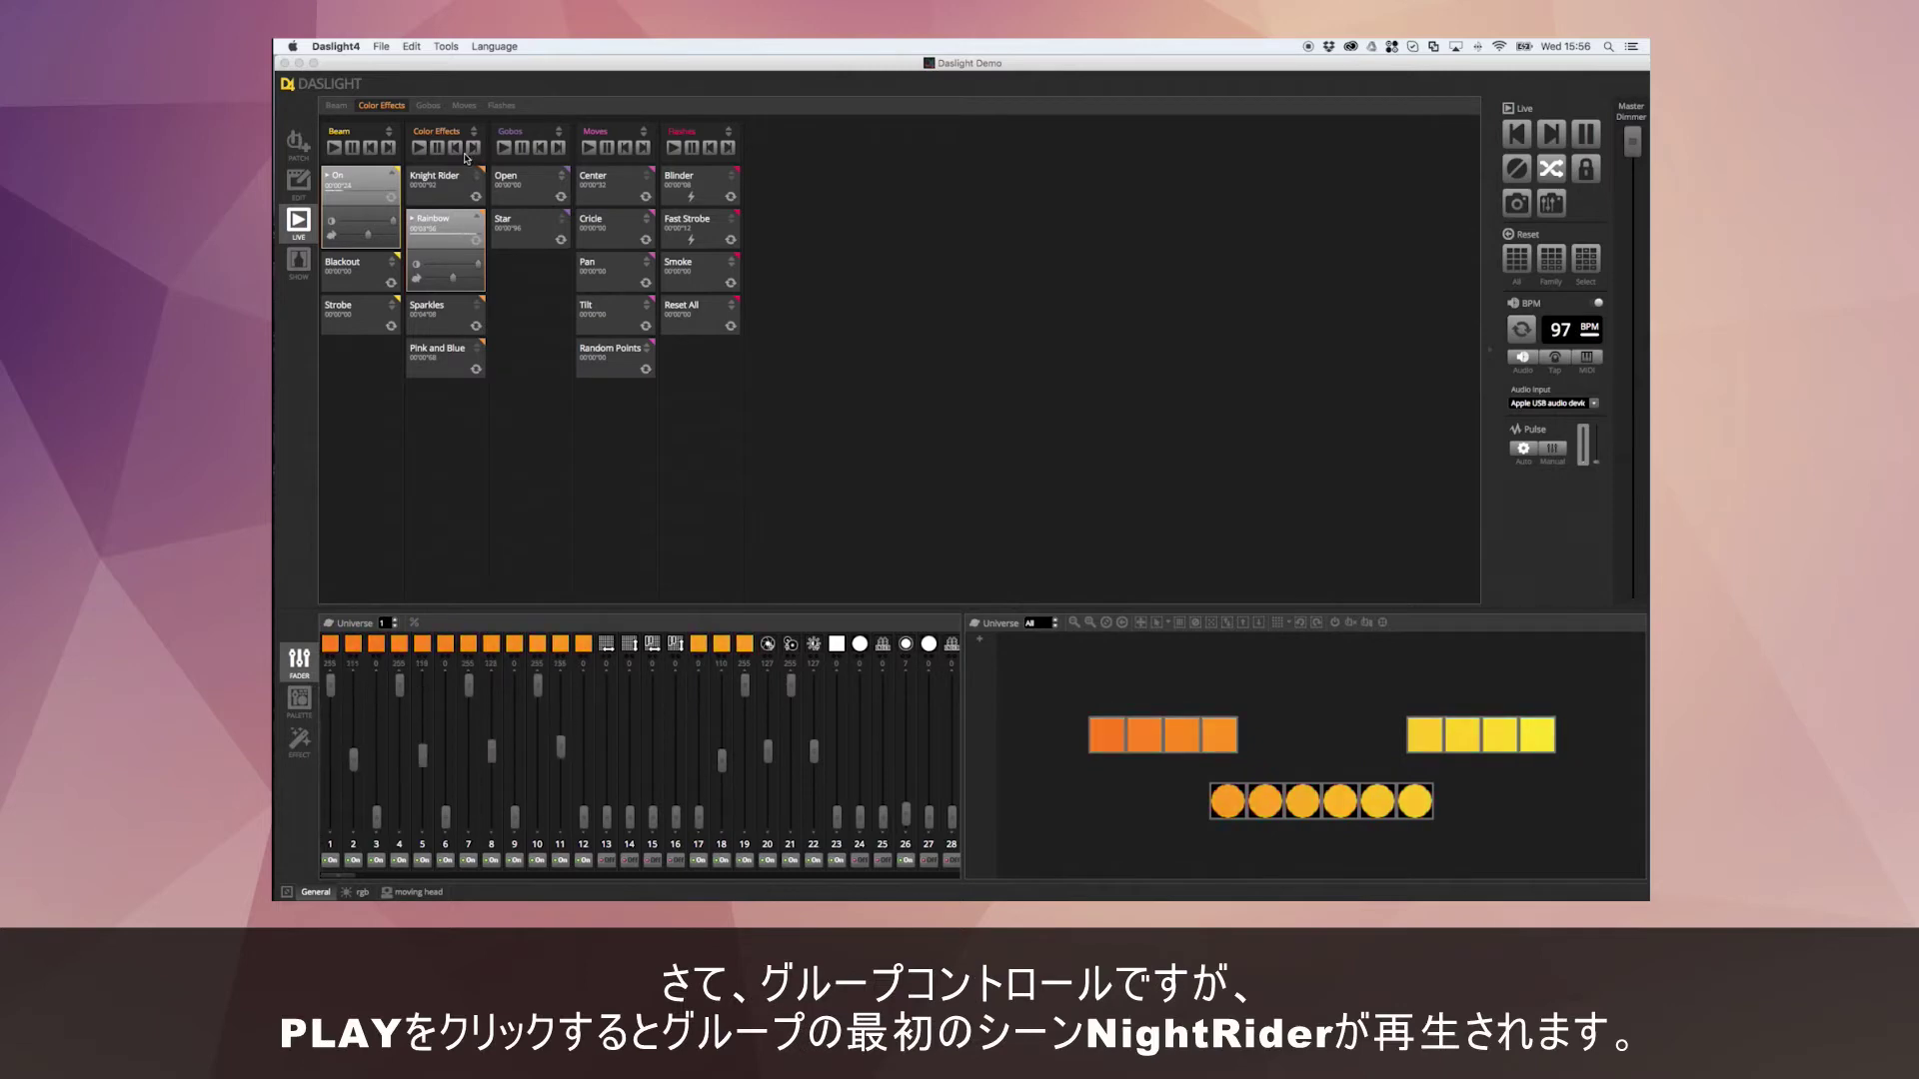
Start the Color Effects group on Knight Rider, then pause and stop it.
{"action": "left_click", "coordinate": [420, 148]}
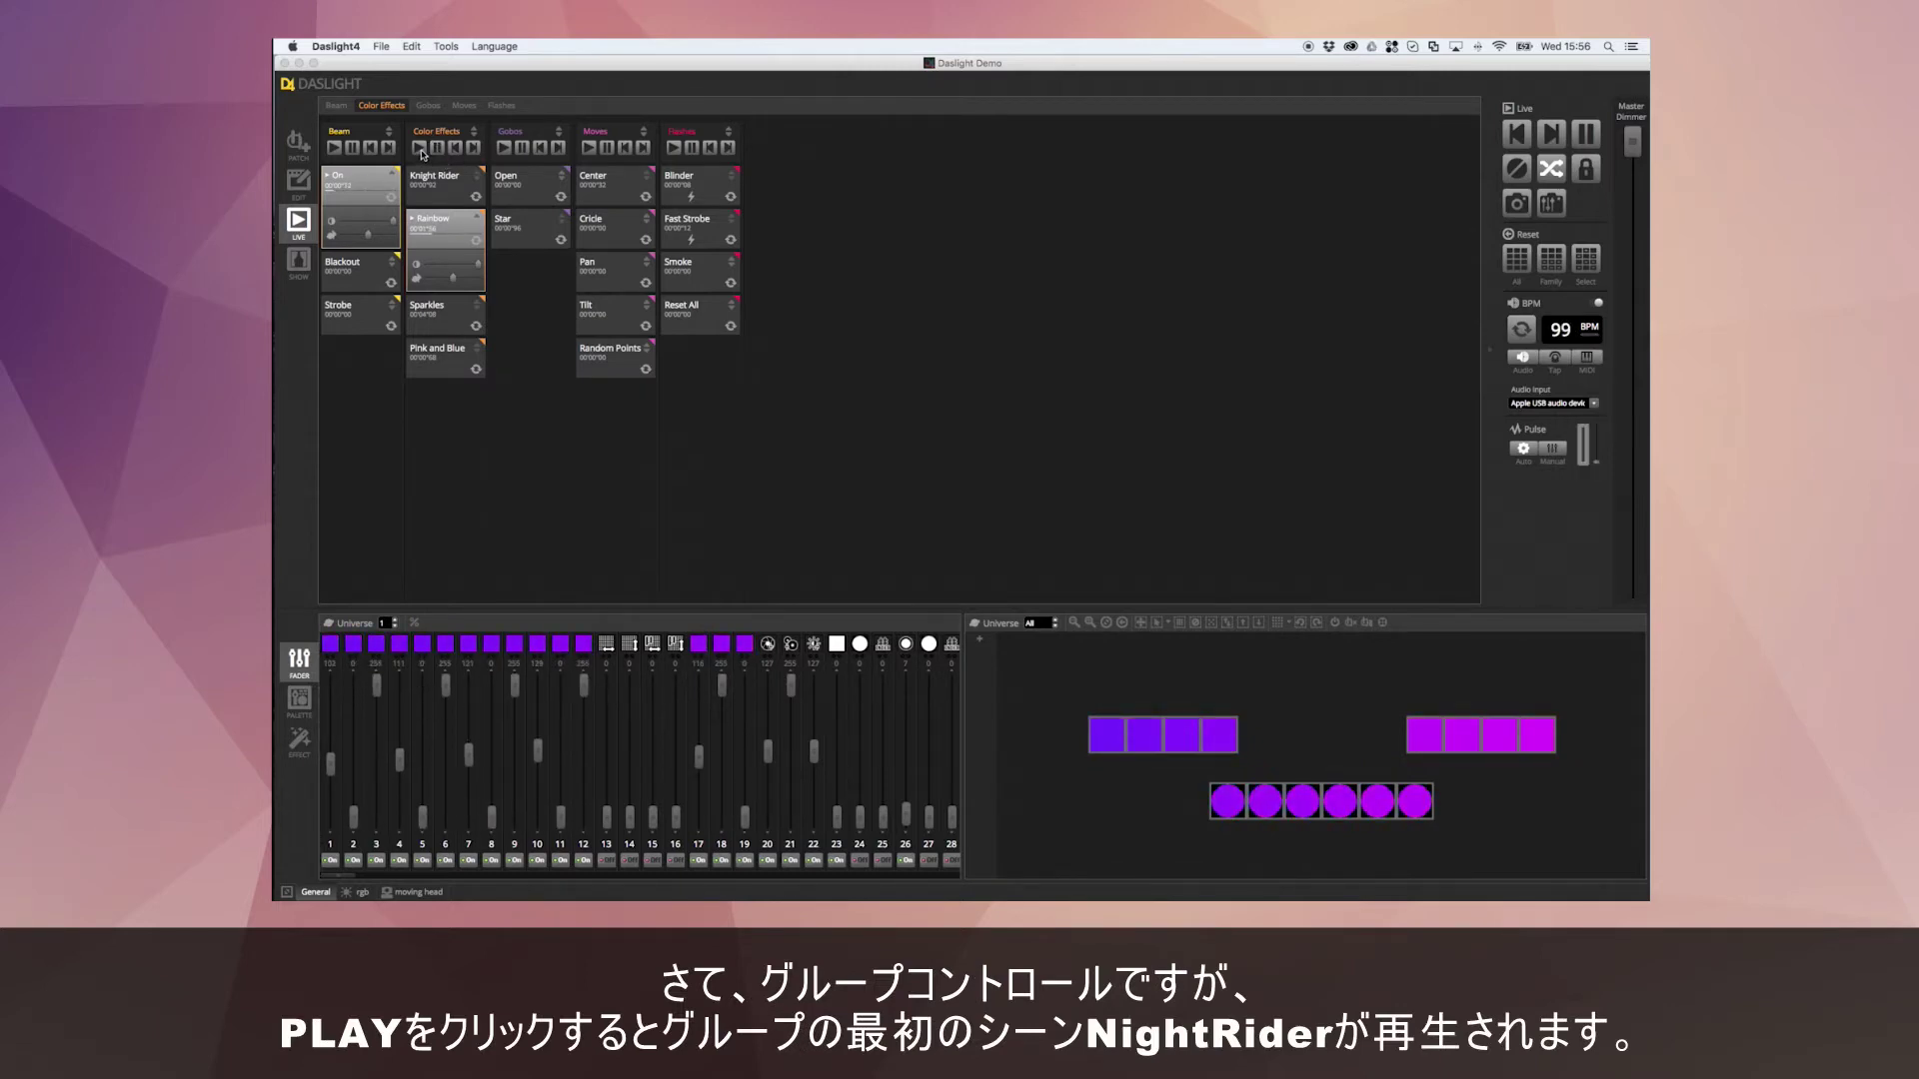
{"action": "left_click", "coordinate": [445, 187]}
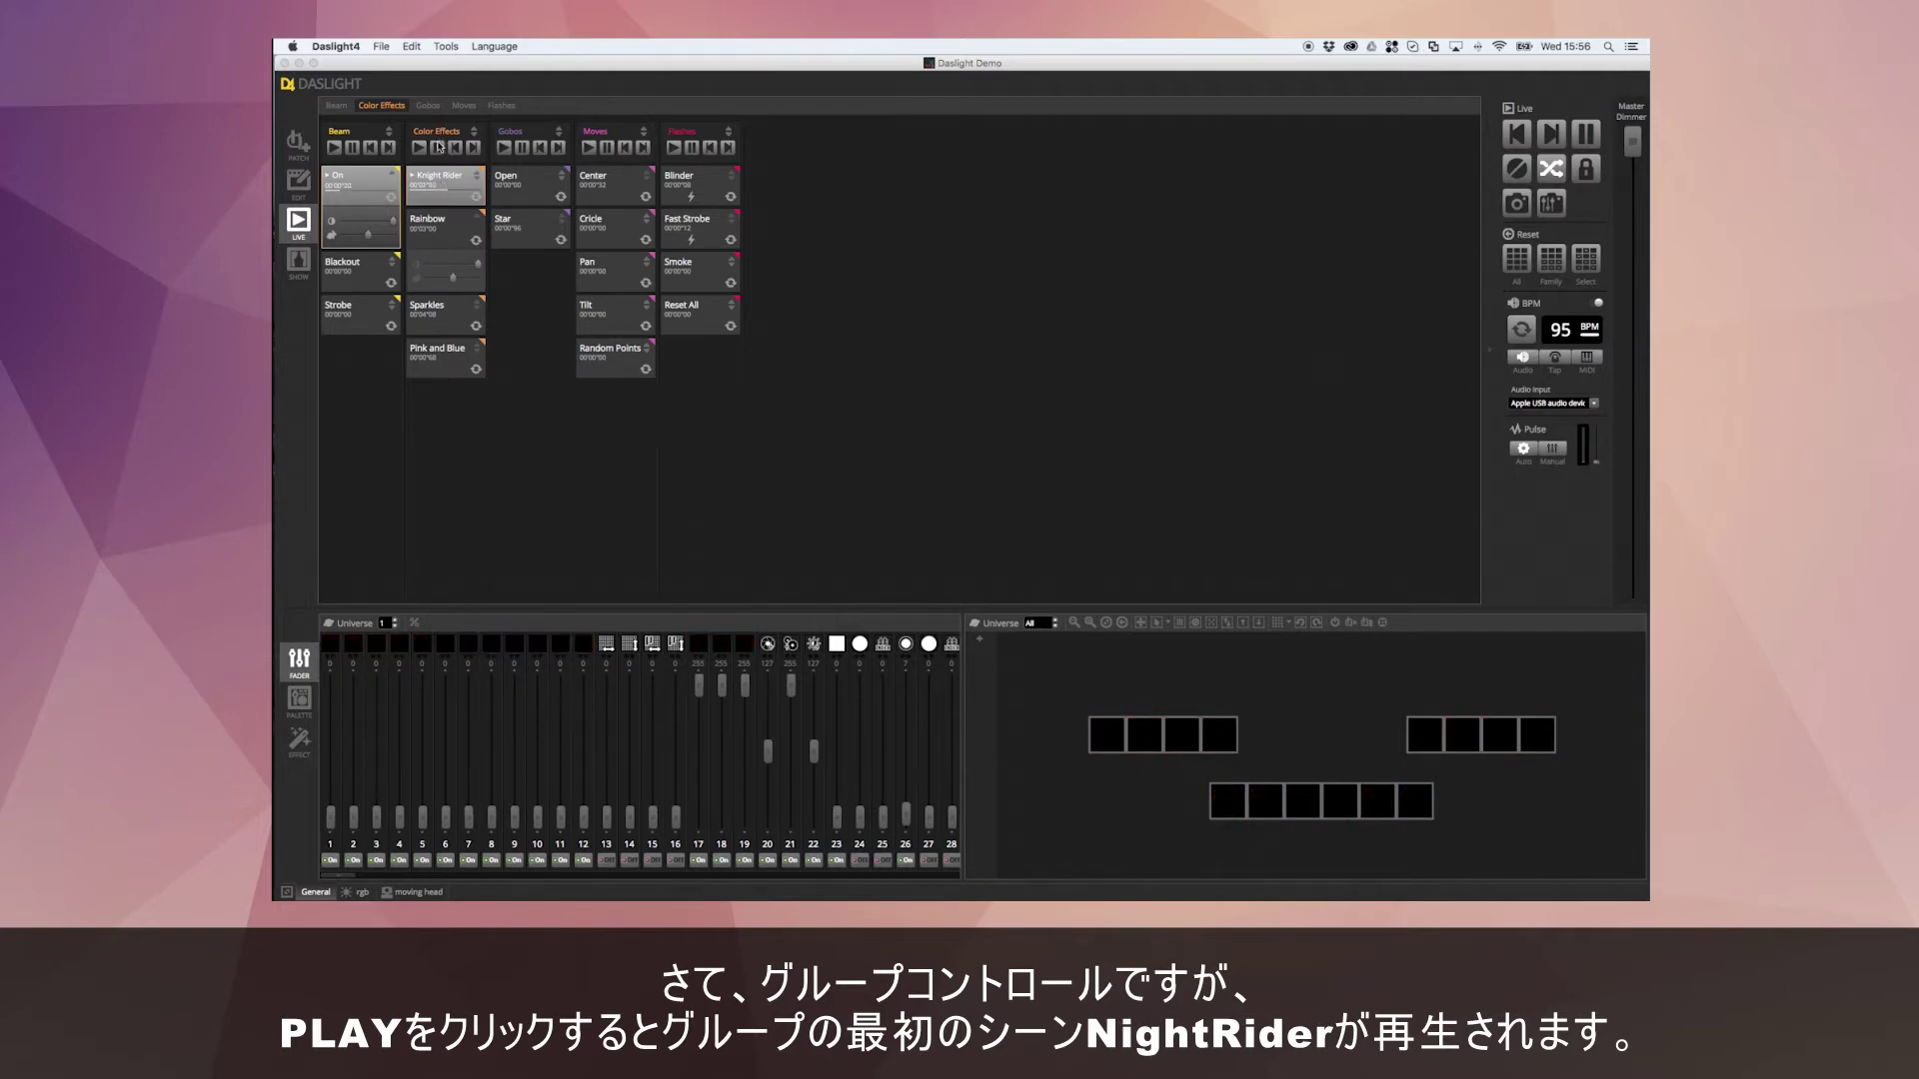
{"action": "left_click", "coordinate": [437, 147]}
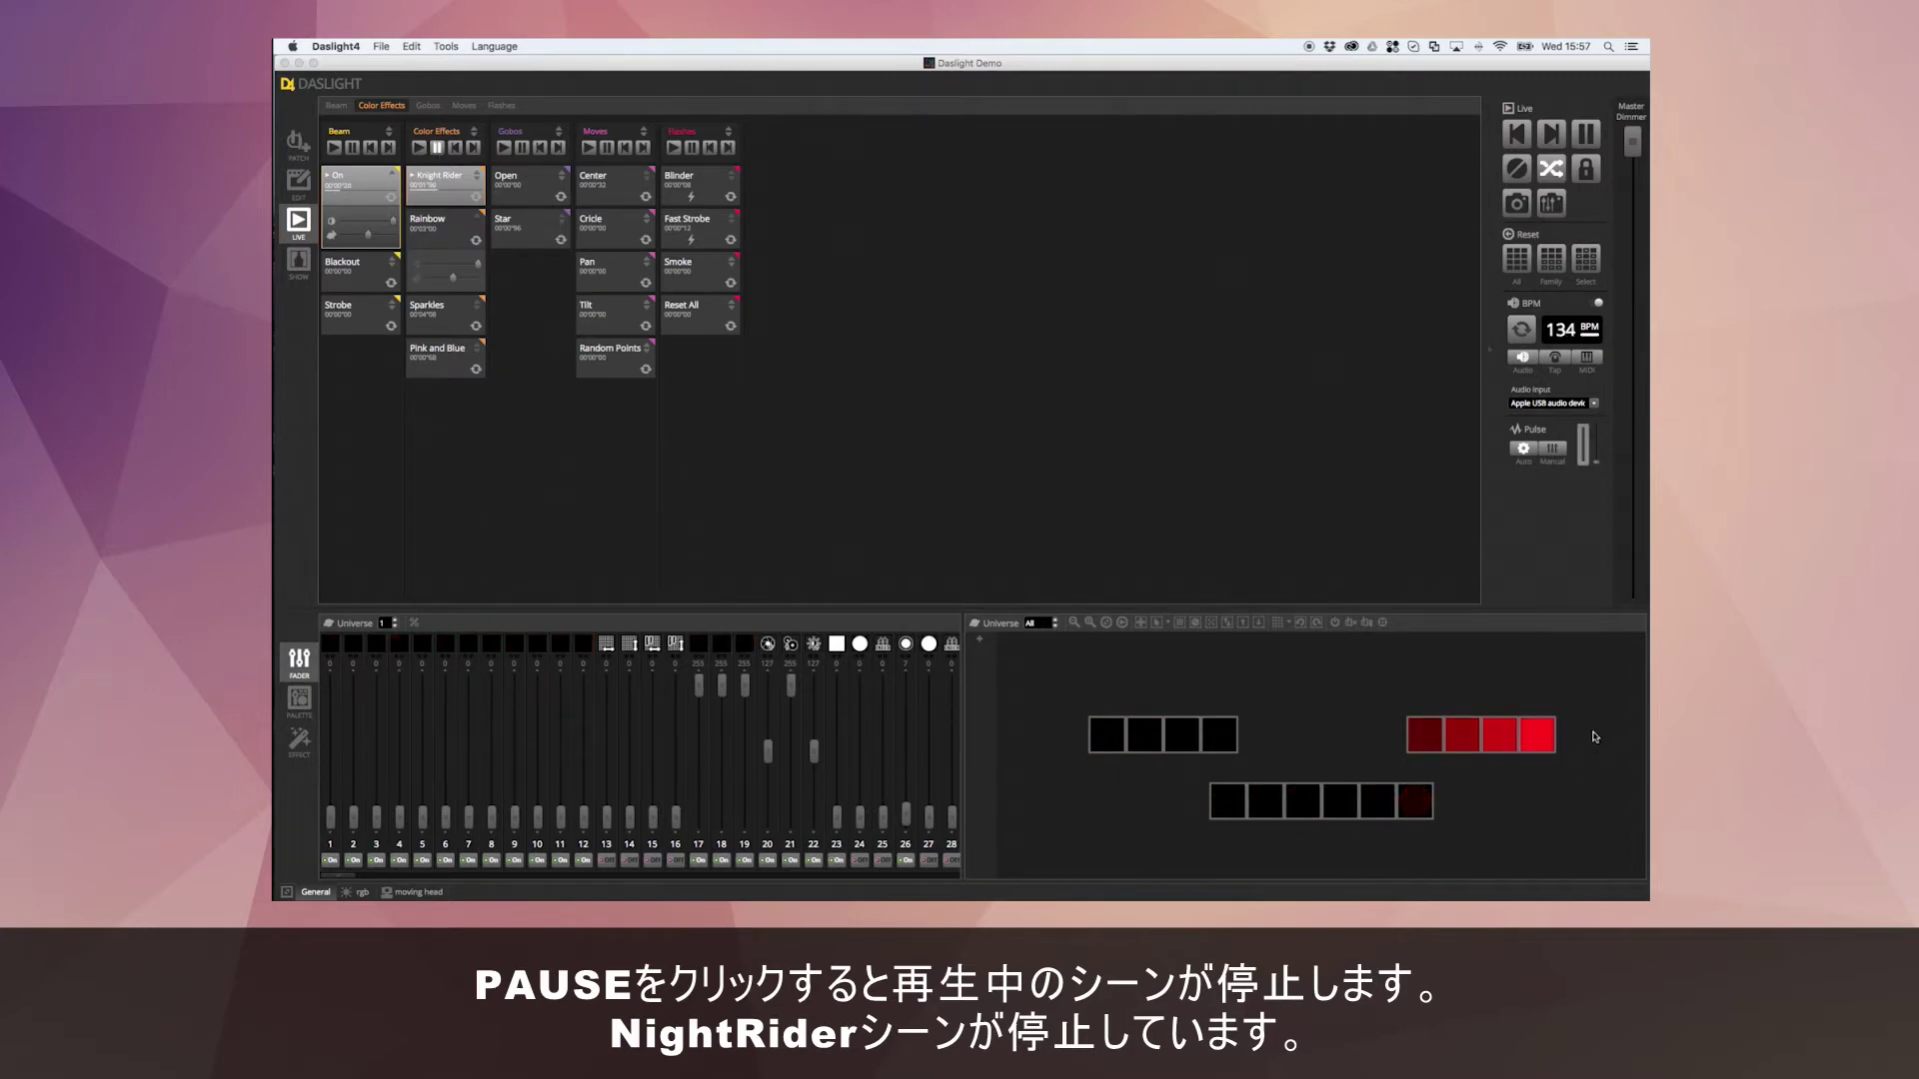
{"action": "left_click", "coordinate": [439, 150]}
Retrigger Knight Rider, step through Rainbow and Sparkles to Pink and Blue, then enter Show mode.
{"action": "left_click", "coordinate": [474, 149]}
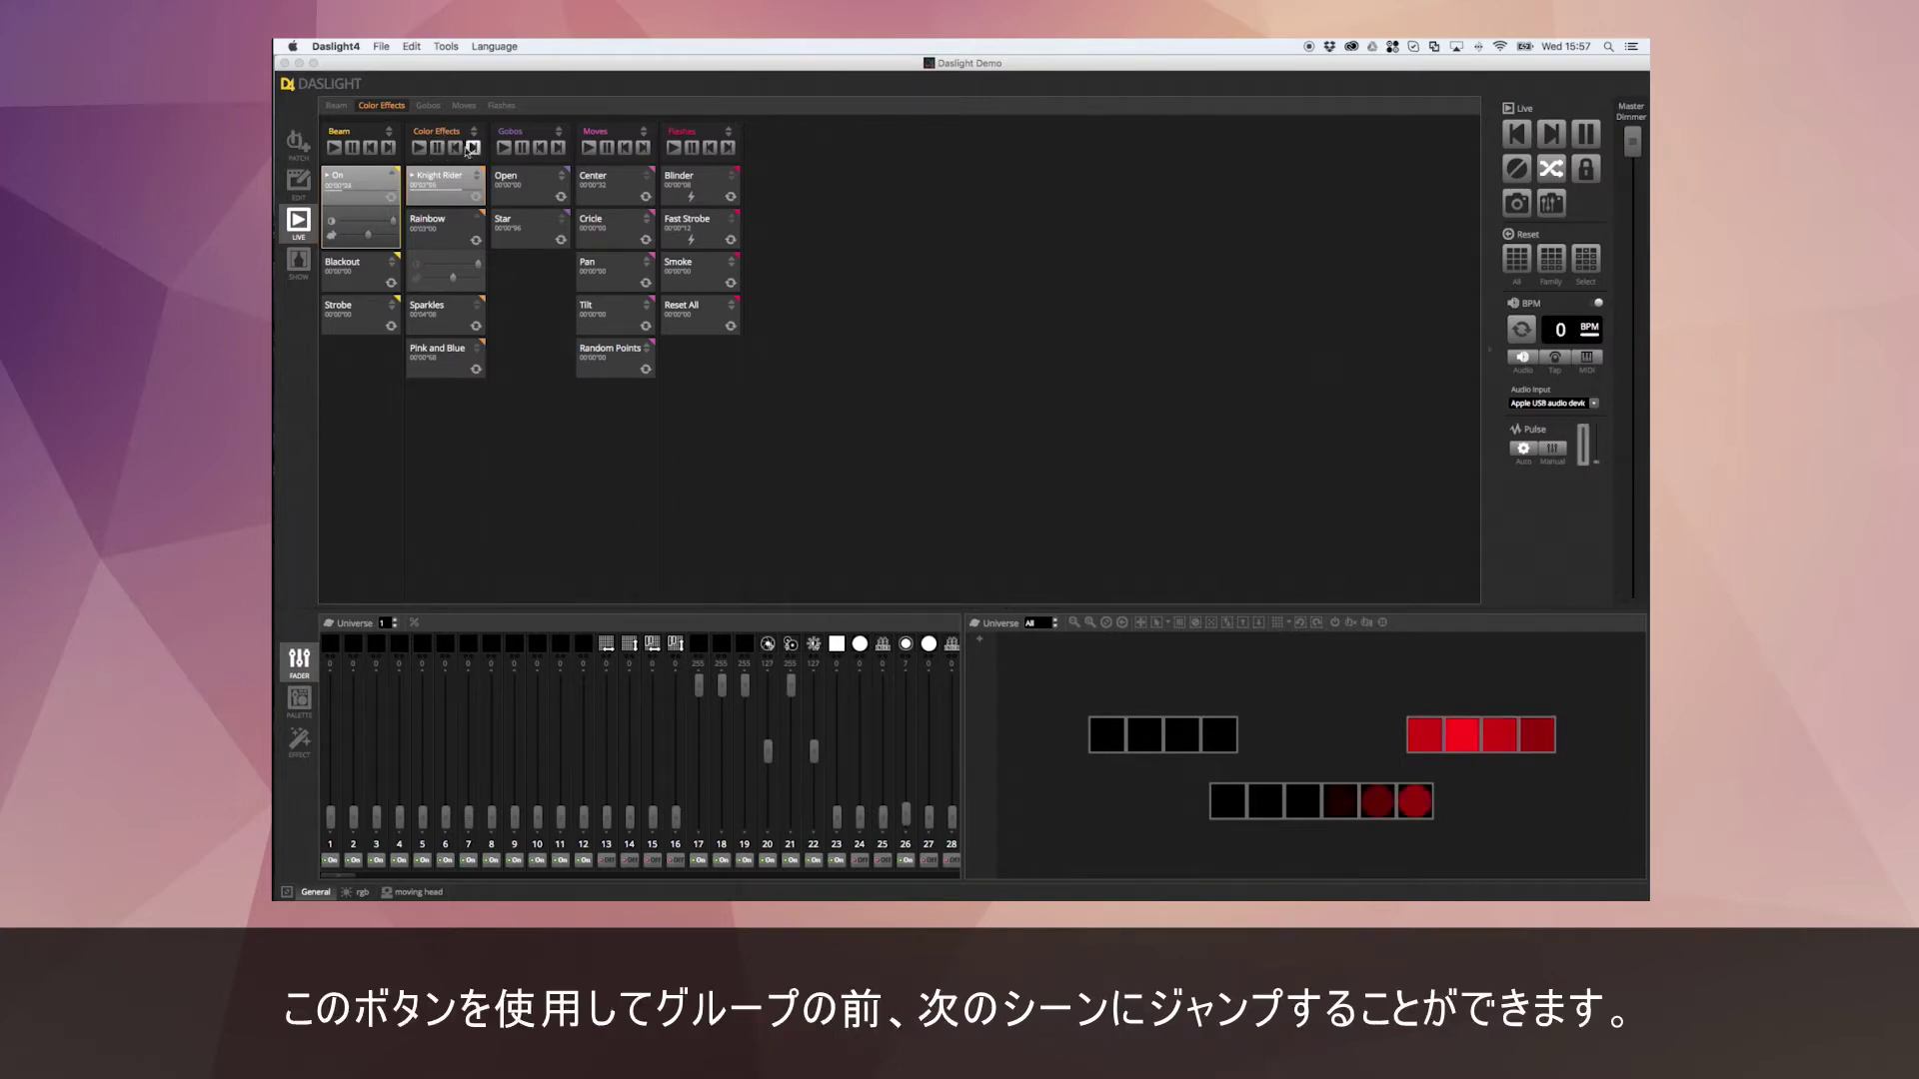
{"action": "left_click", "coordinate": [474, 149]}
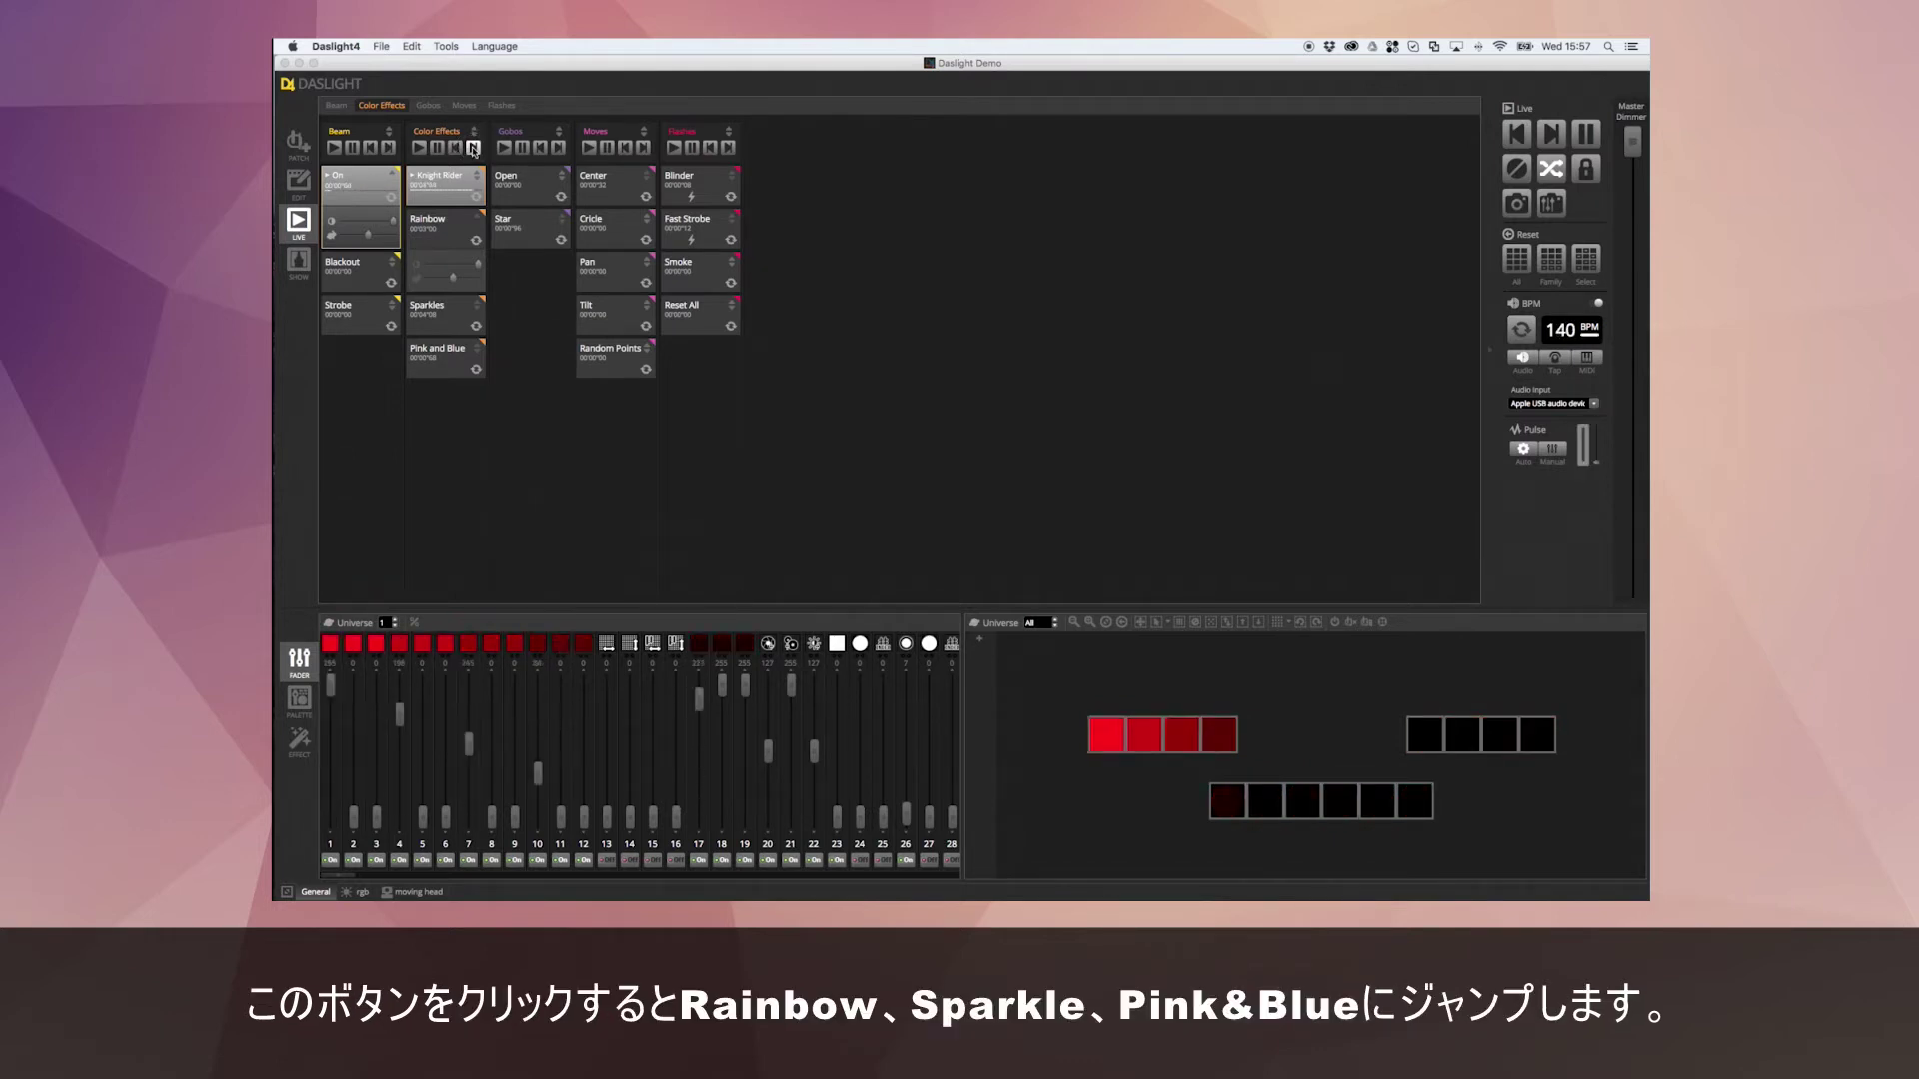
{"action": "left_click", "coordinate": [474, 149]}
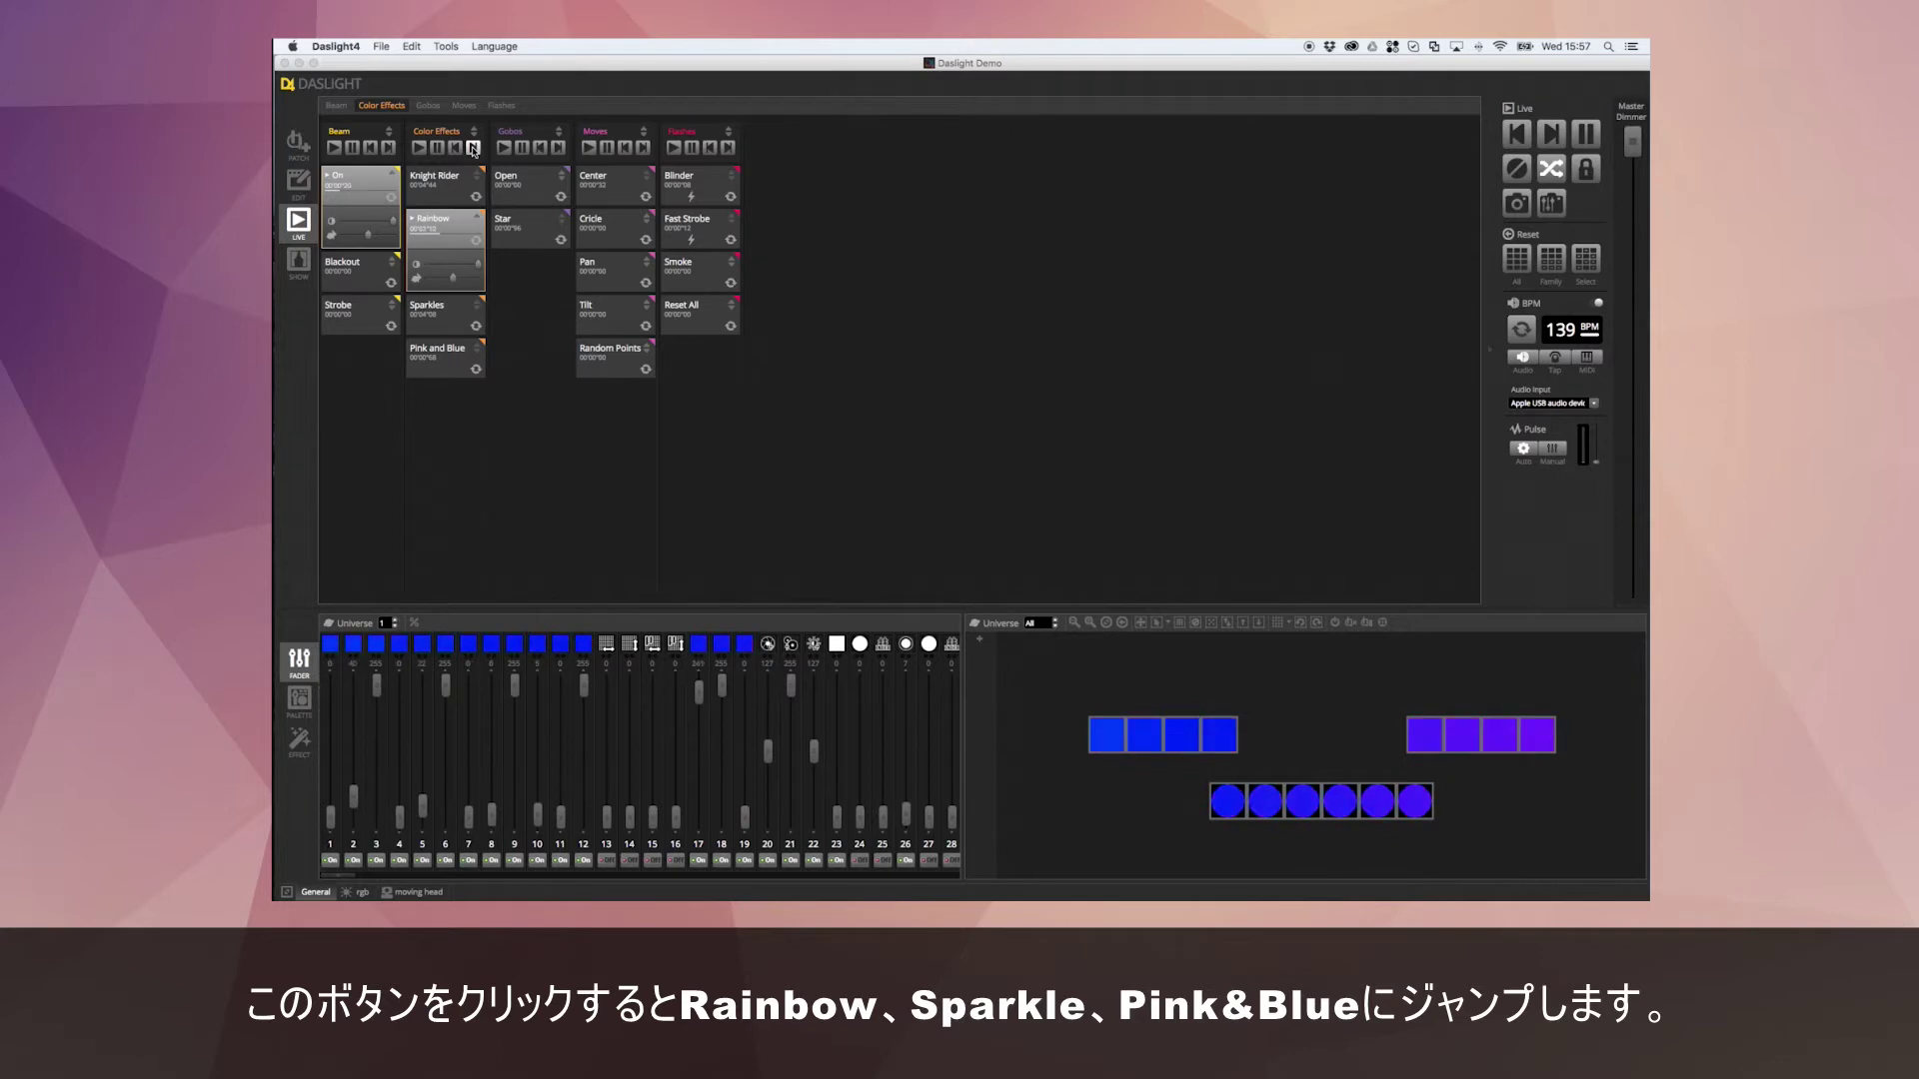
{"action": "left_click", "coordinate": [474, 149]}
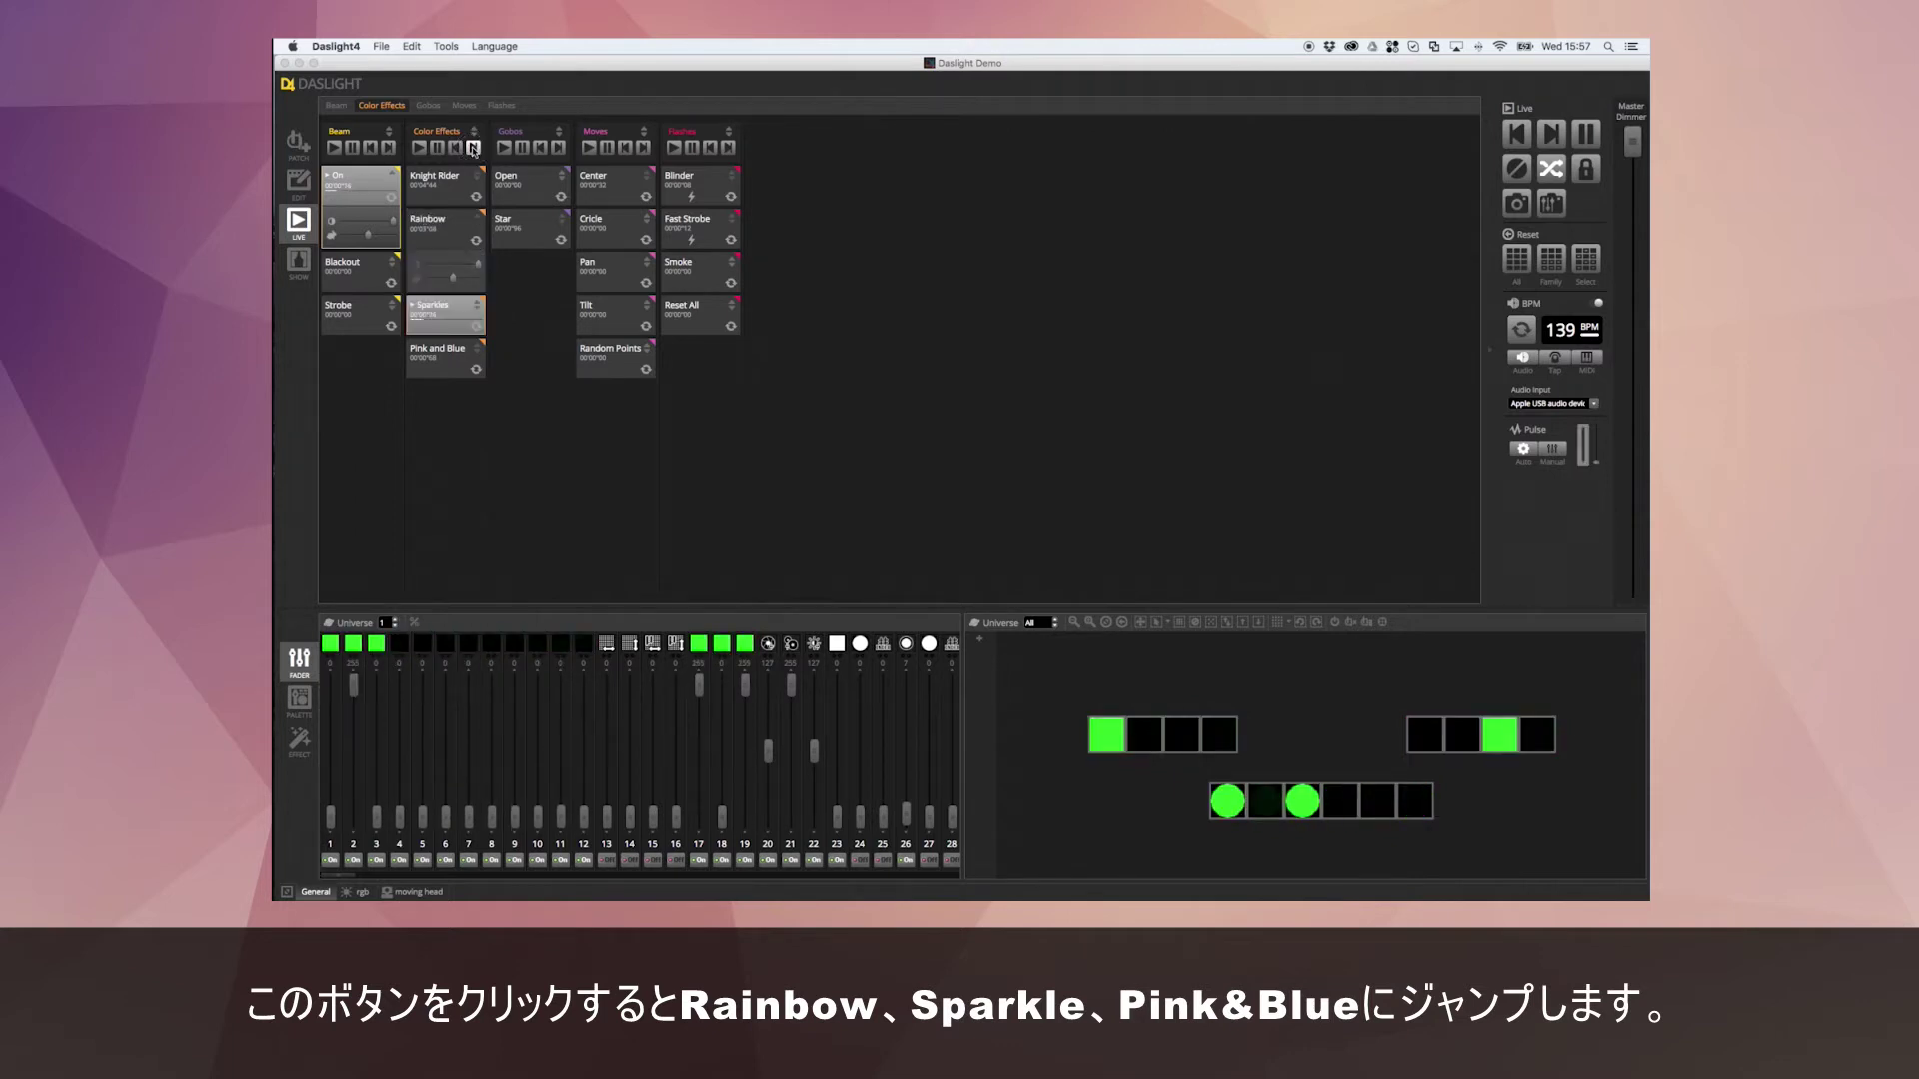
{"action": "left_click", "coordinate": [474, 149]}
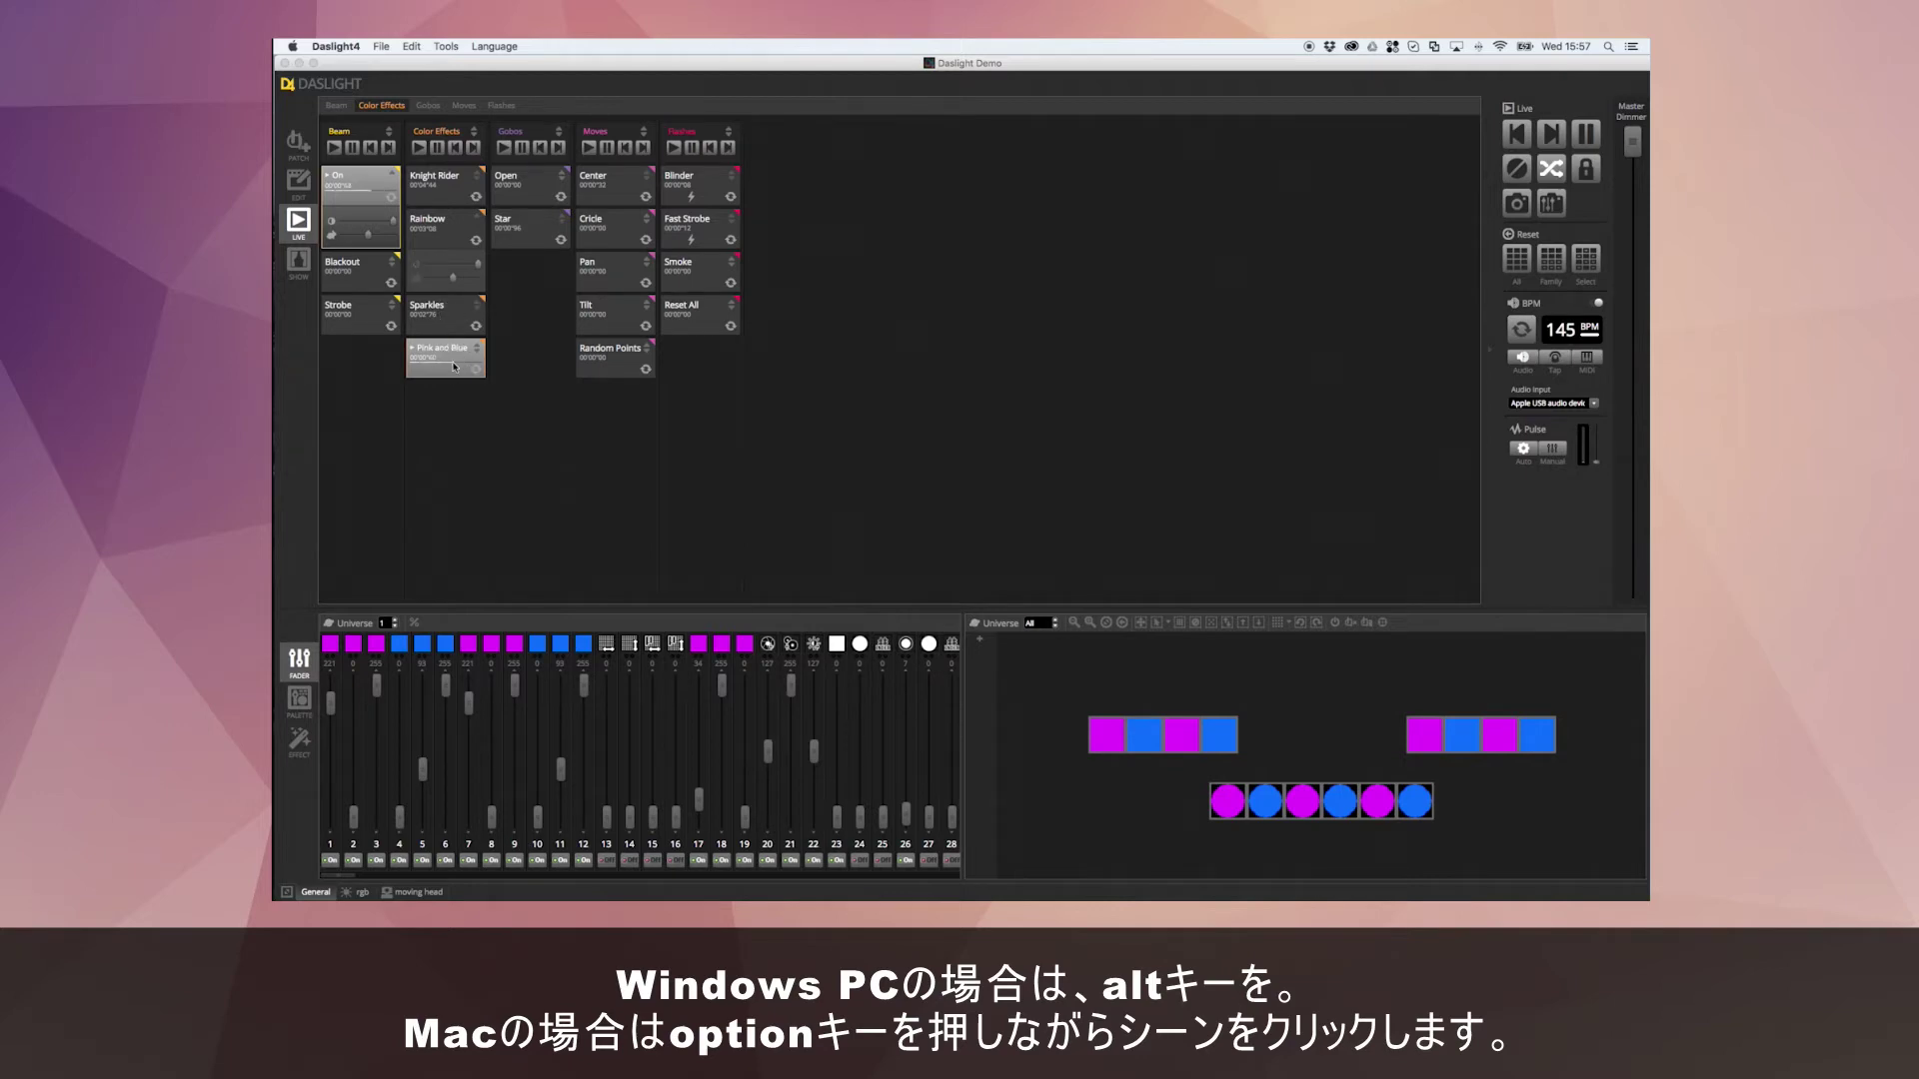
{"action": "left_click", "coordinate": [299, 261]}
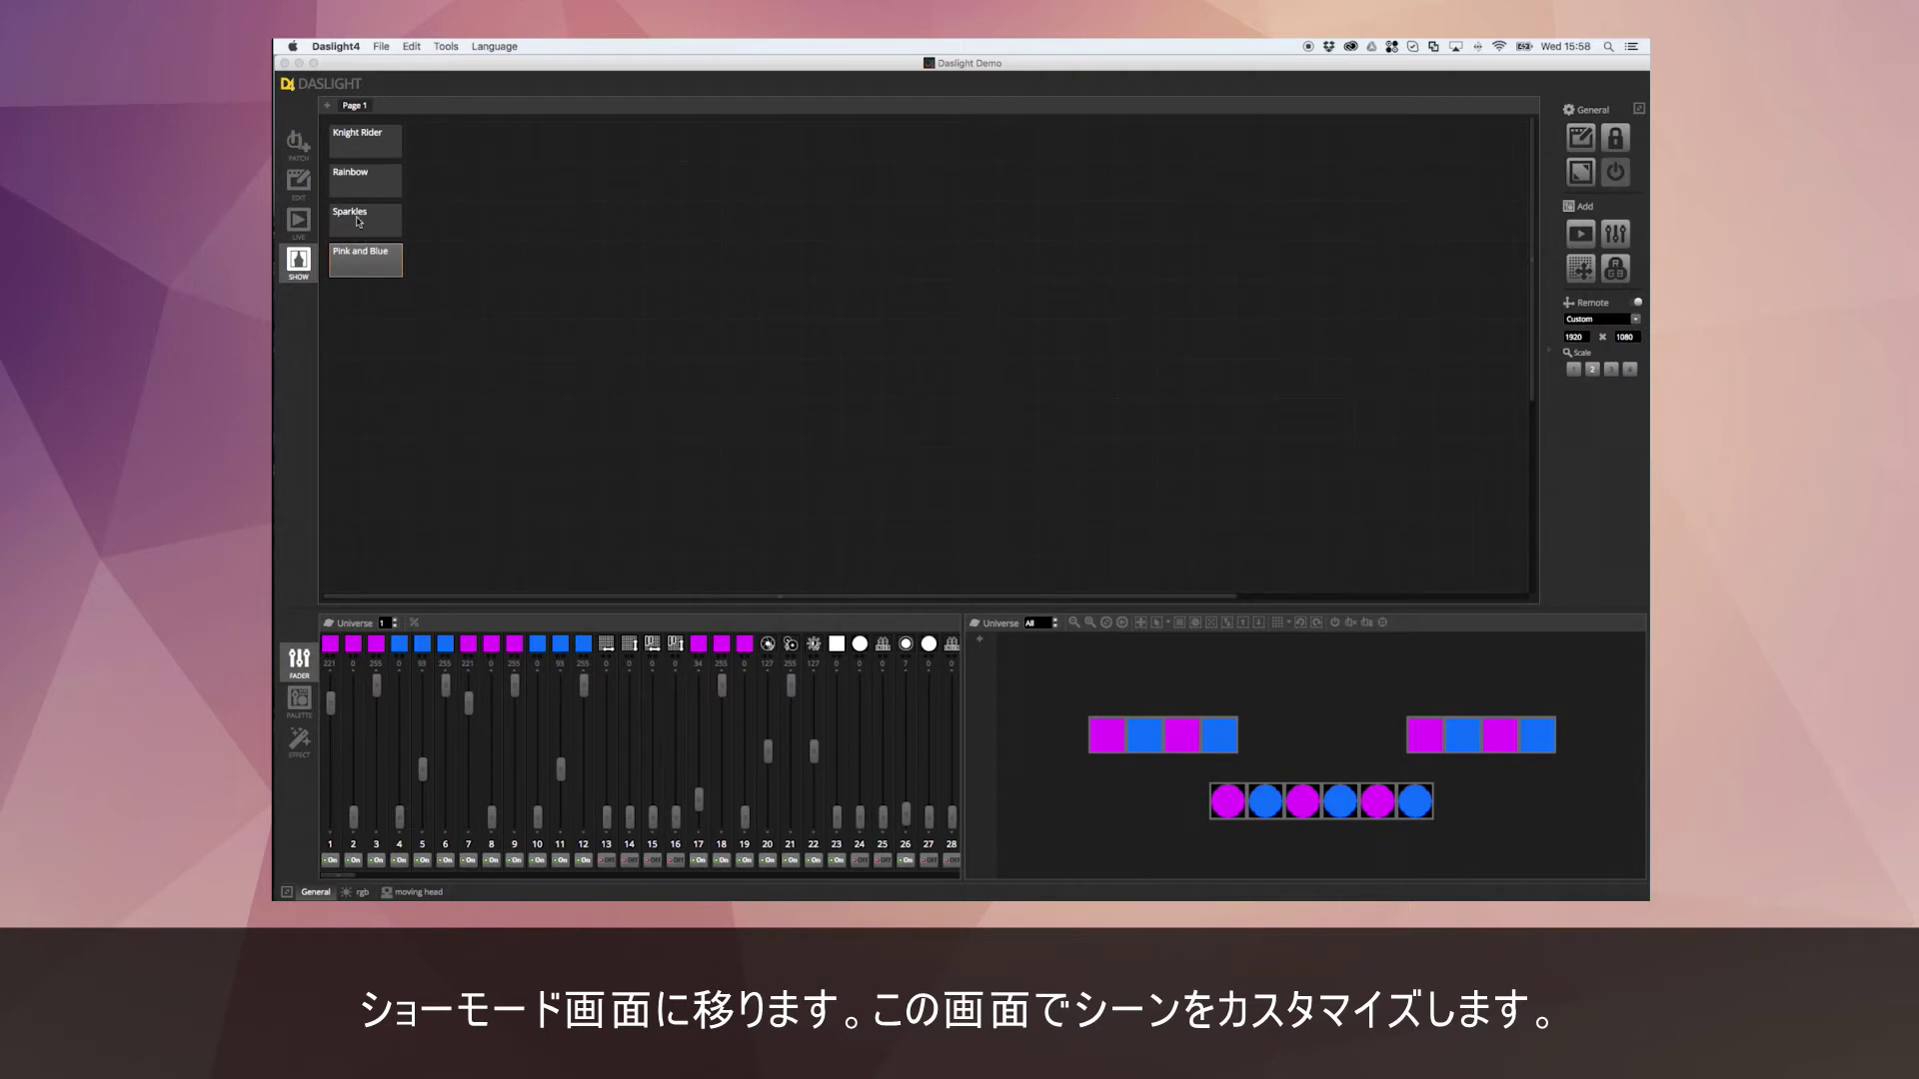
Trigger the Knight Rider, Rainbow, Sparkles and Pink and Blue buttons in turn.
{"action": "left_click", "coordinate": [384, 141]}
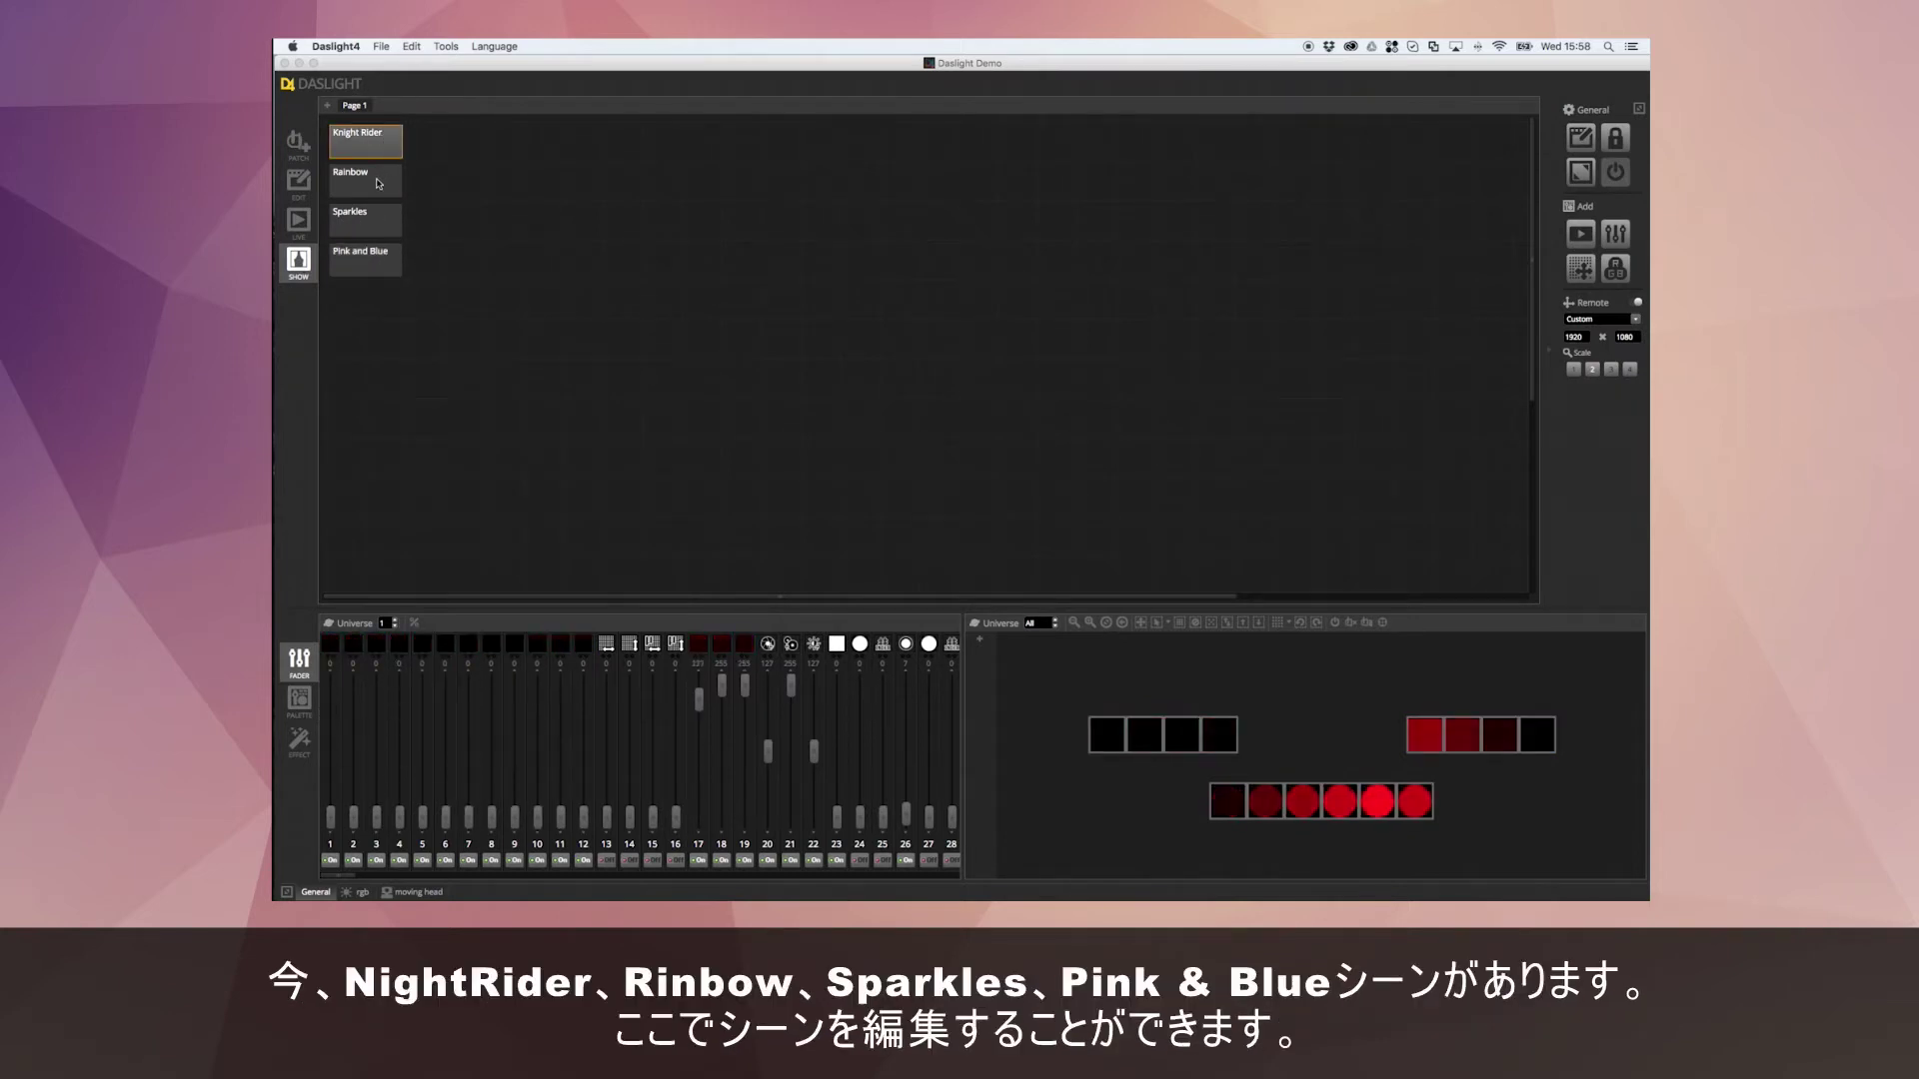
{"action": "left_click", "coordinate": [379, 183]}
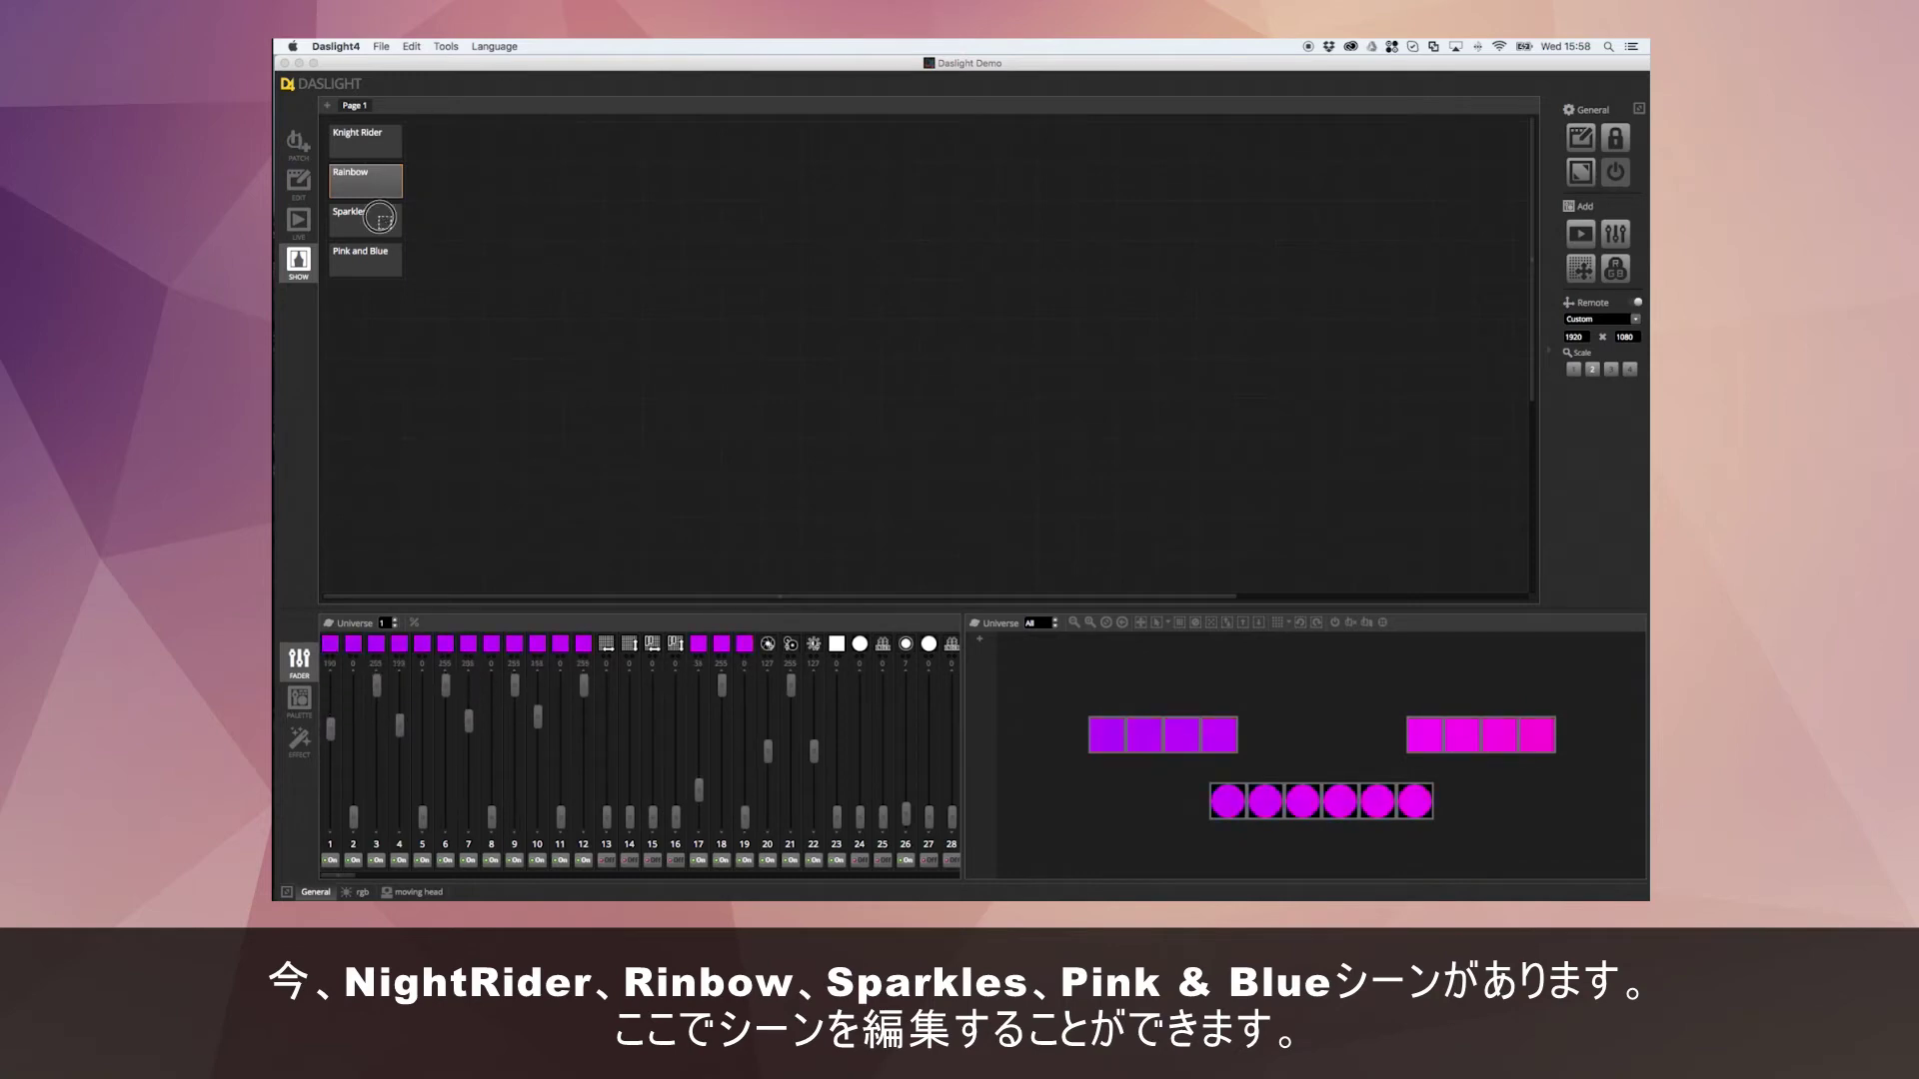
{"action": "left_click", "coordinate": [379, 216]}
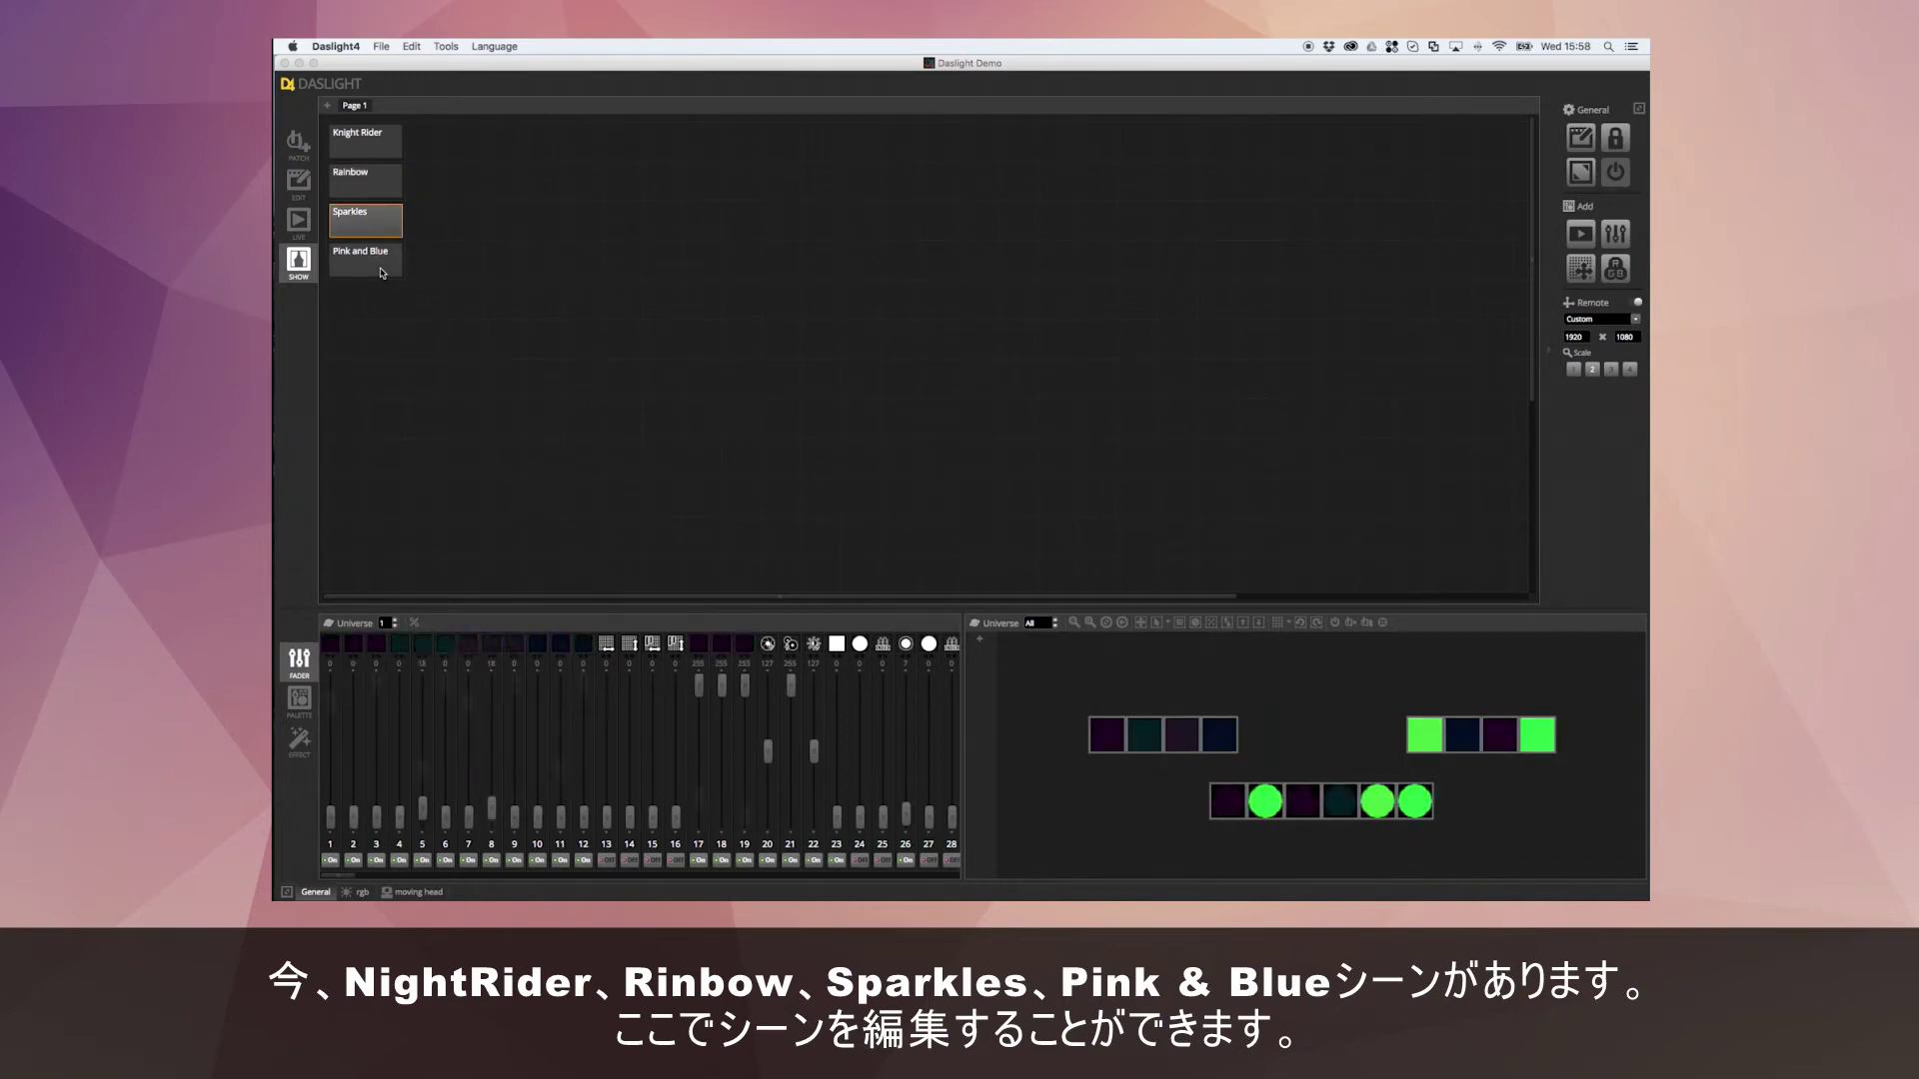
{"action": "left_click", "coordinate": [381, 273]}
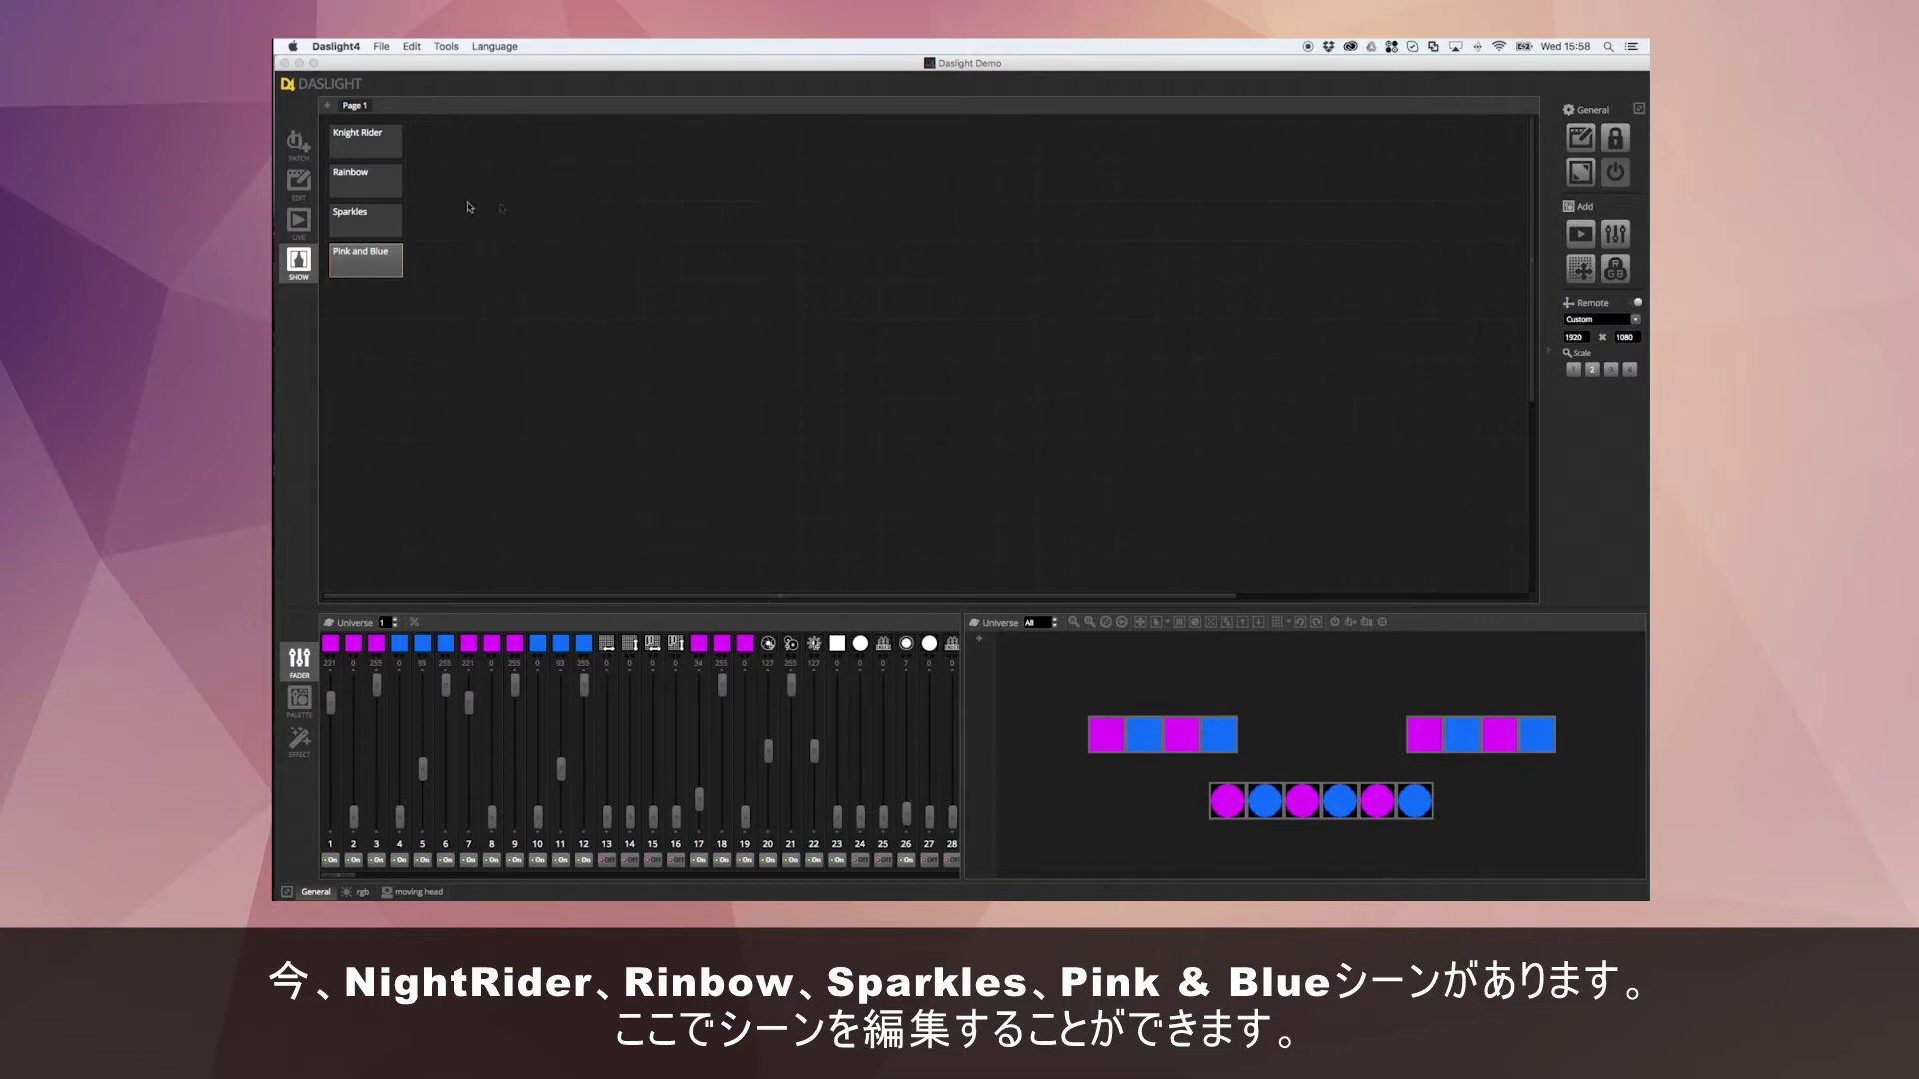
Enter layout editing and move Pink and Blue out, then back beneath Sparkles.
{"action": "left_click", "coordinate": [1587, 145]}
{"action": "left_click_drag", "start_coordinate": [386, 273], "coordinate": [750, 214]}
{"action": "left_click_drag", "start_coordinate": [593, 253], "coordinate": [345, 285]}
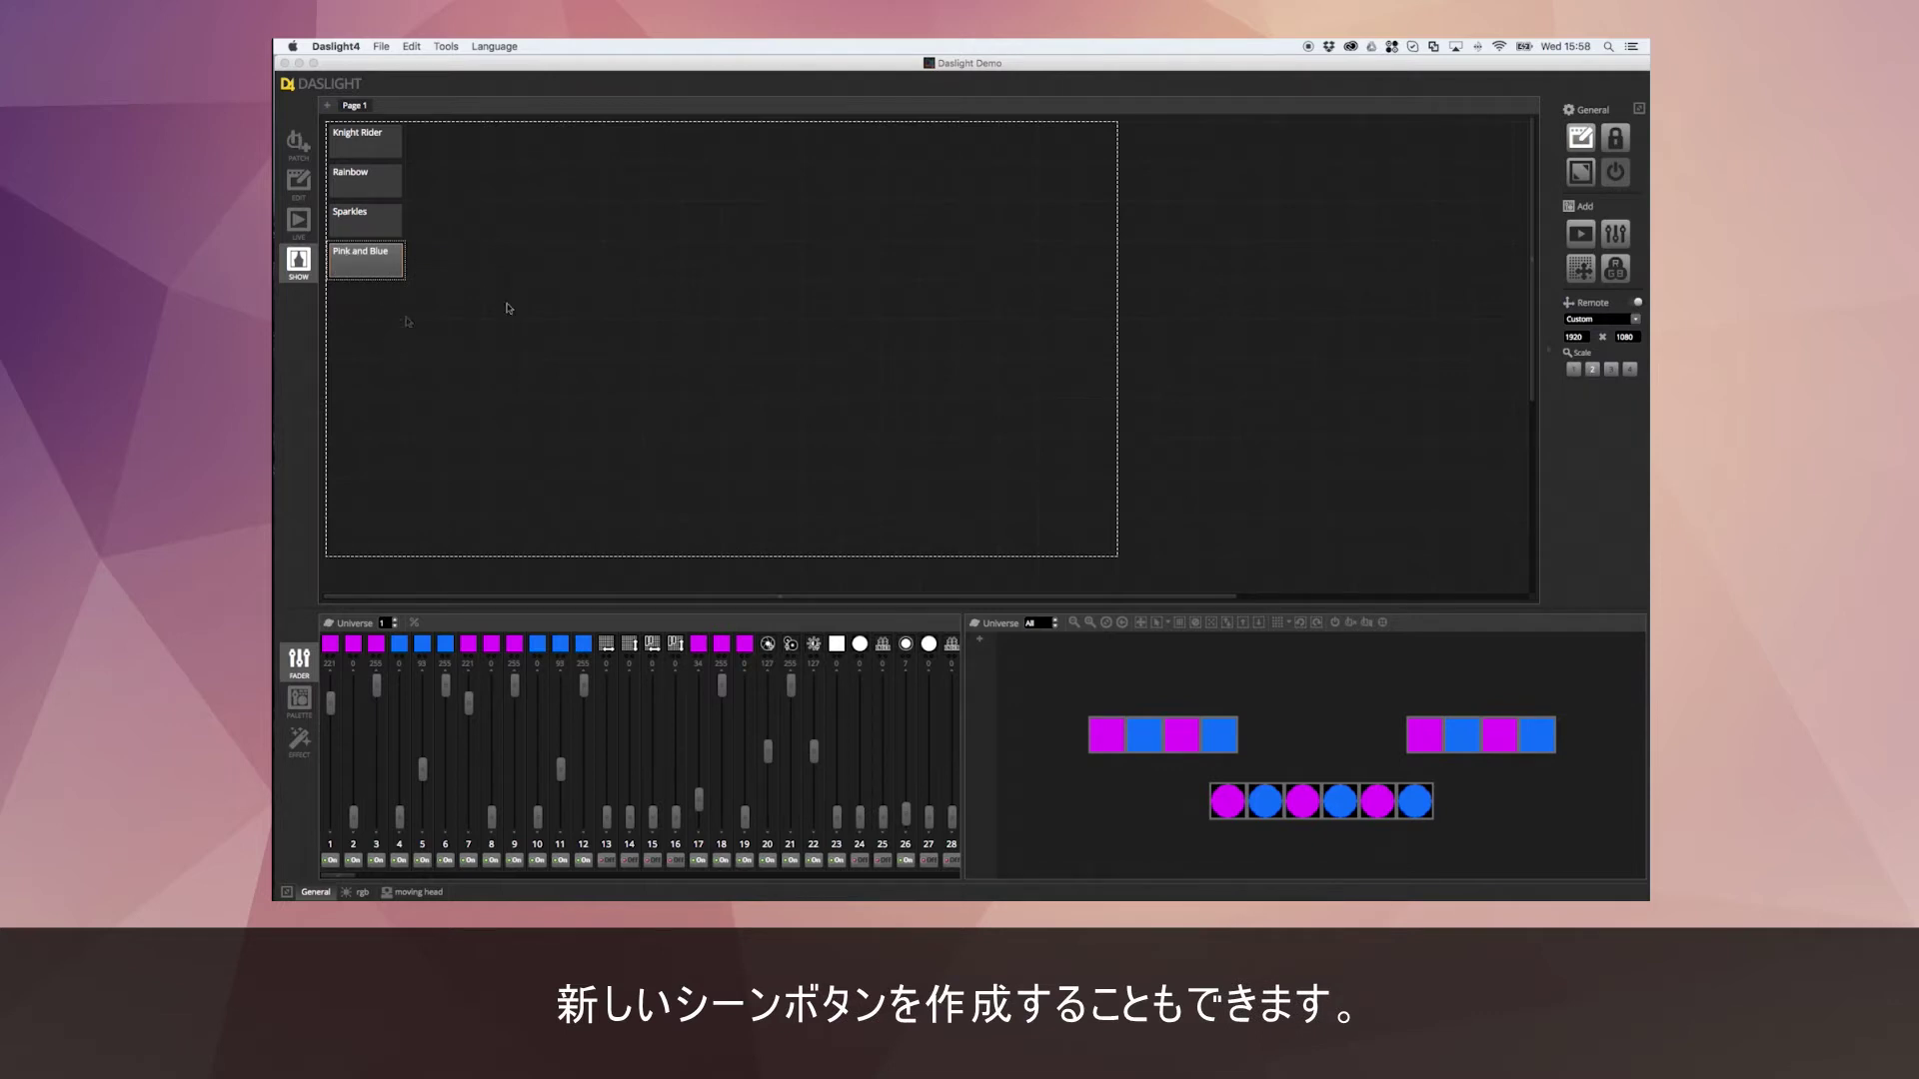
Add a new scene button and associate it with the On scene in the Control Editor.
{"action": "left_click", "coordinate": [1590, 237]}
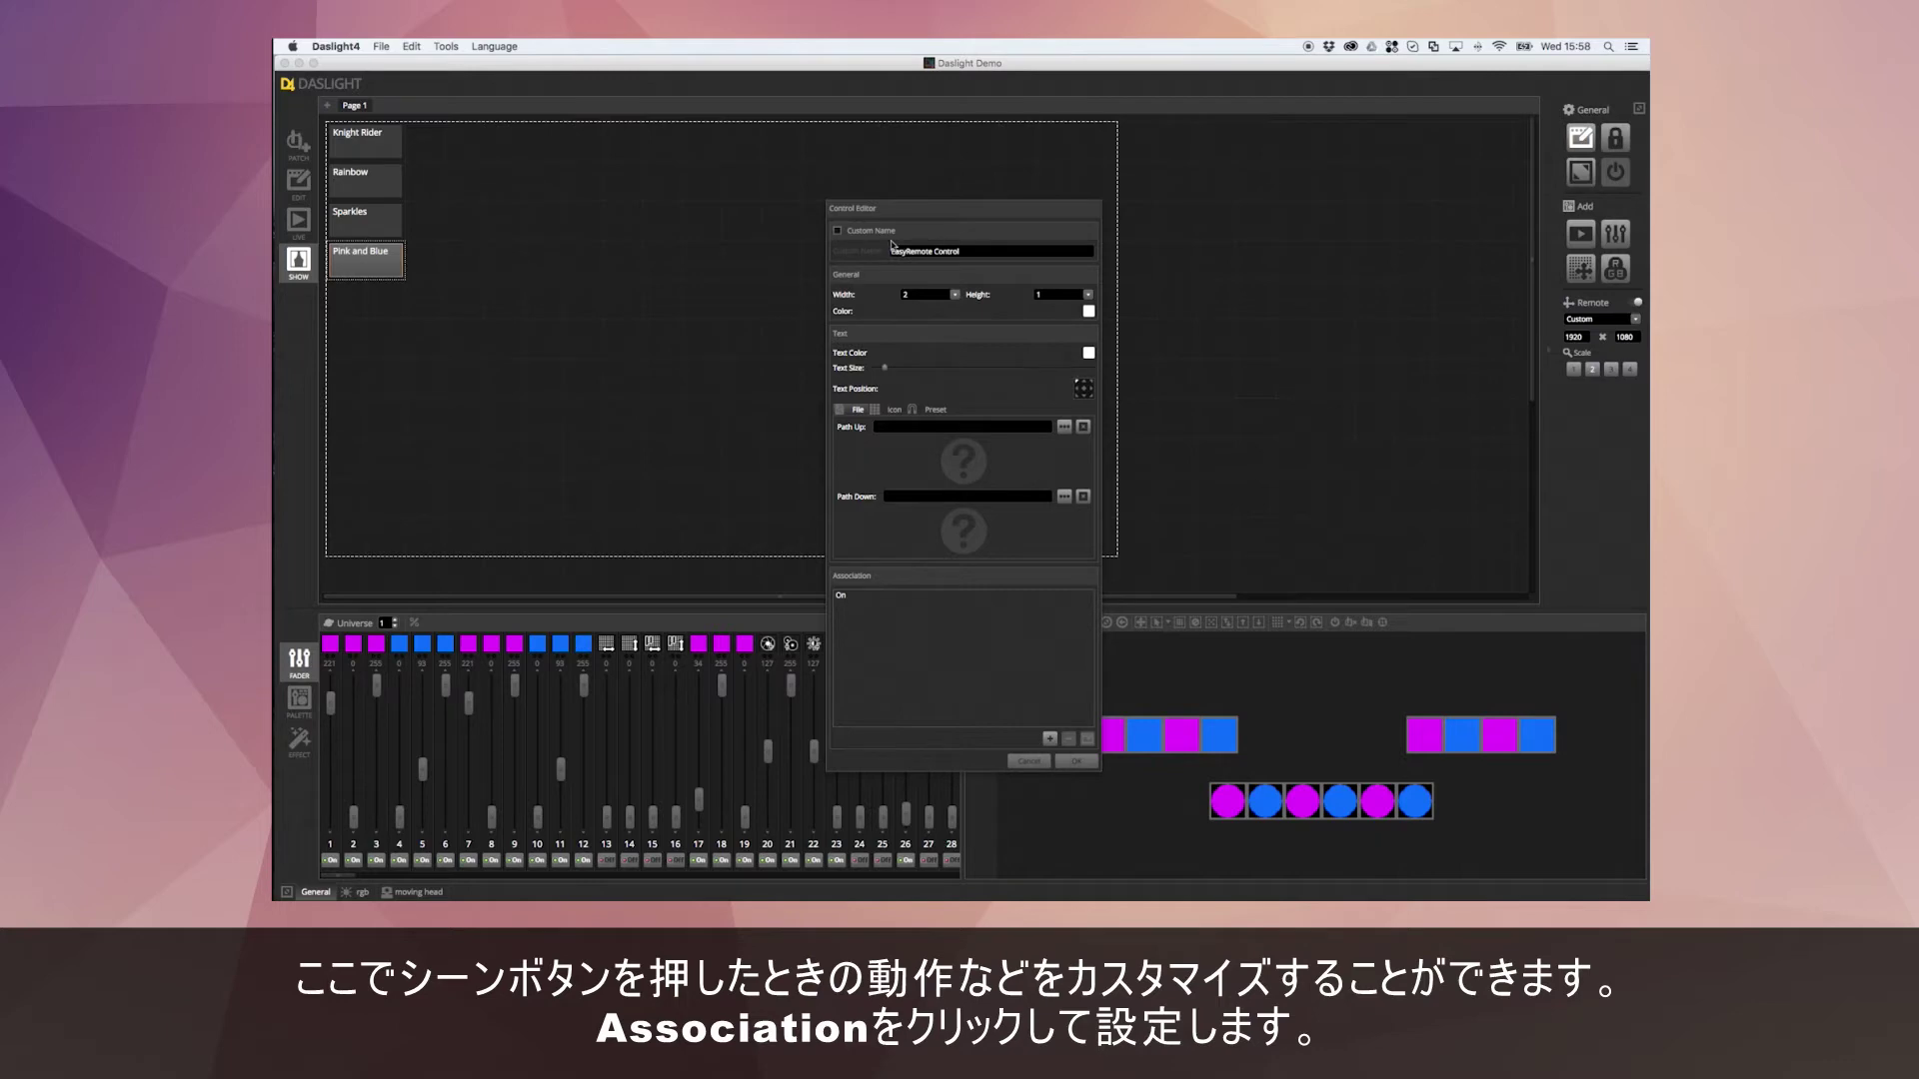
{"action": "left_click", "coordinate": [868, 595]}
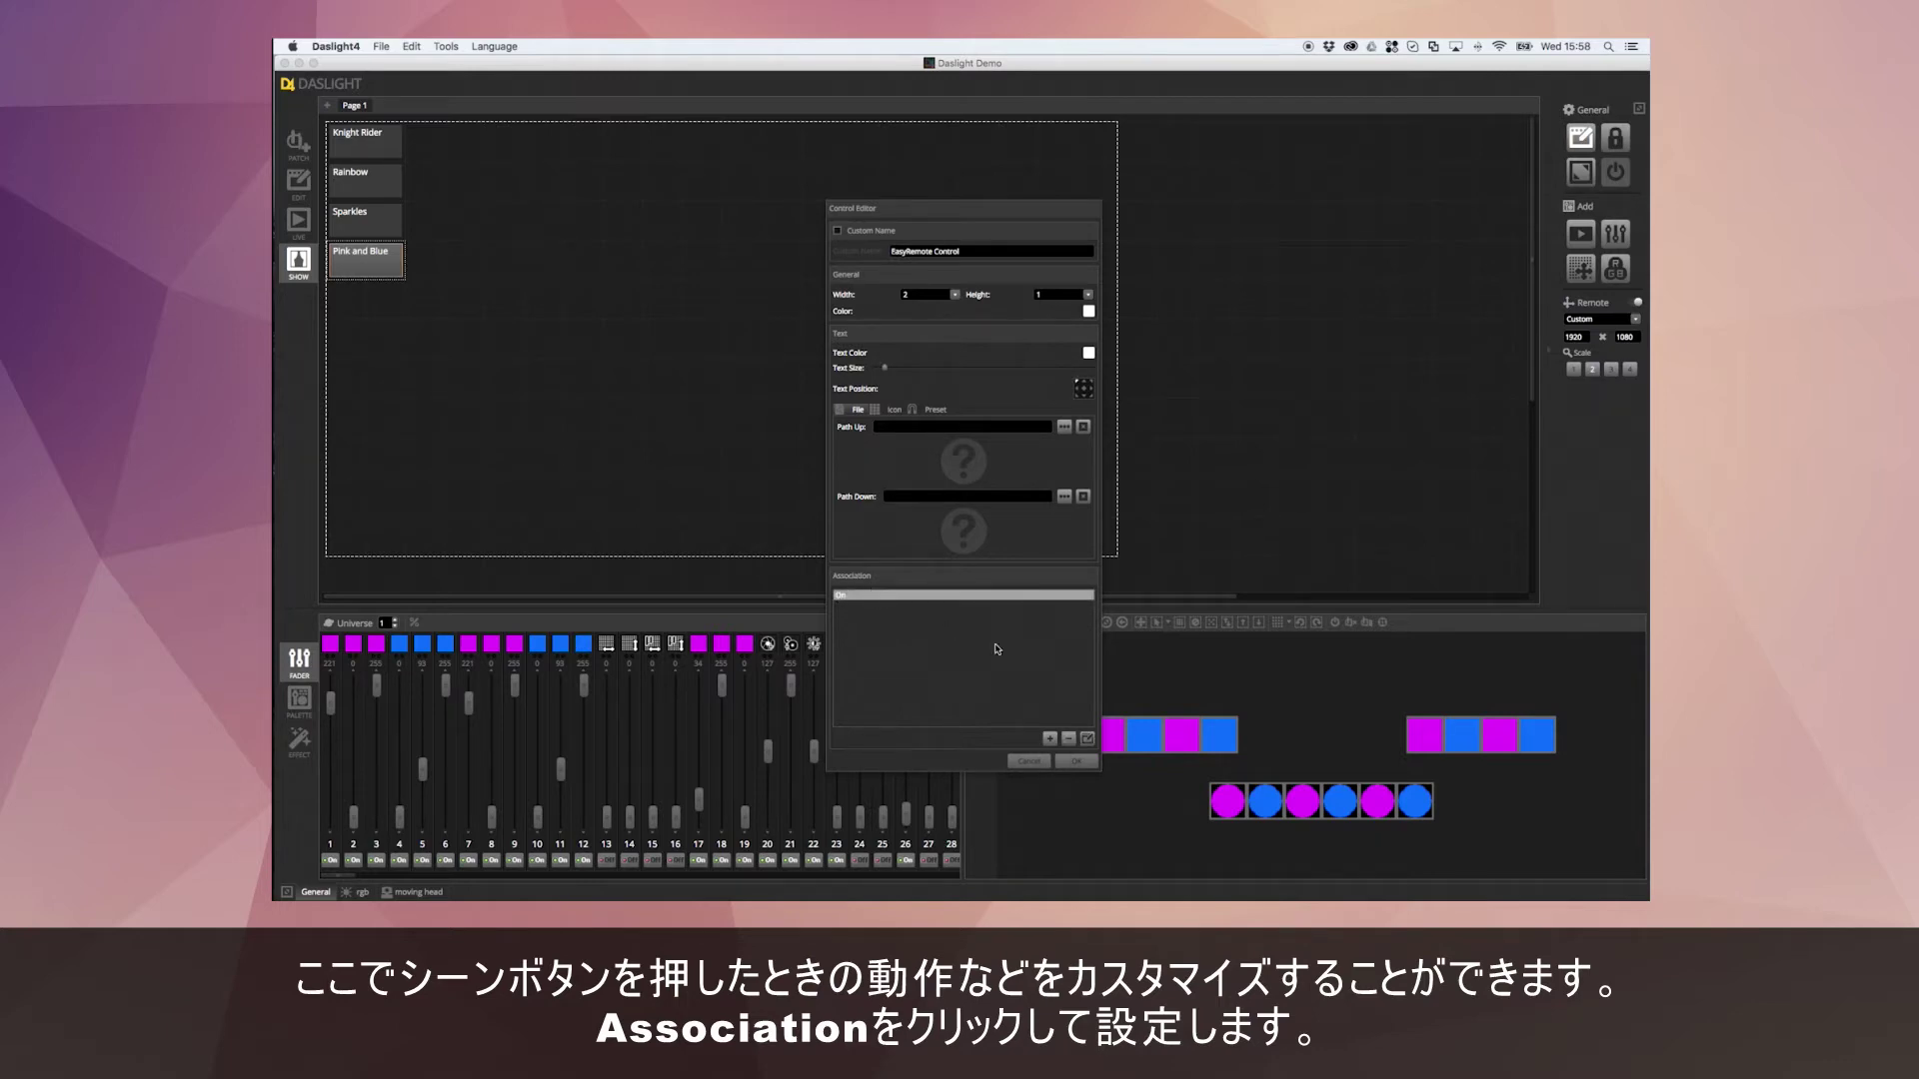